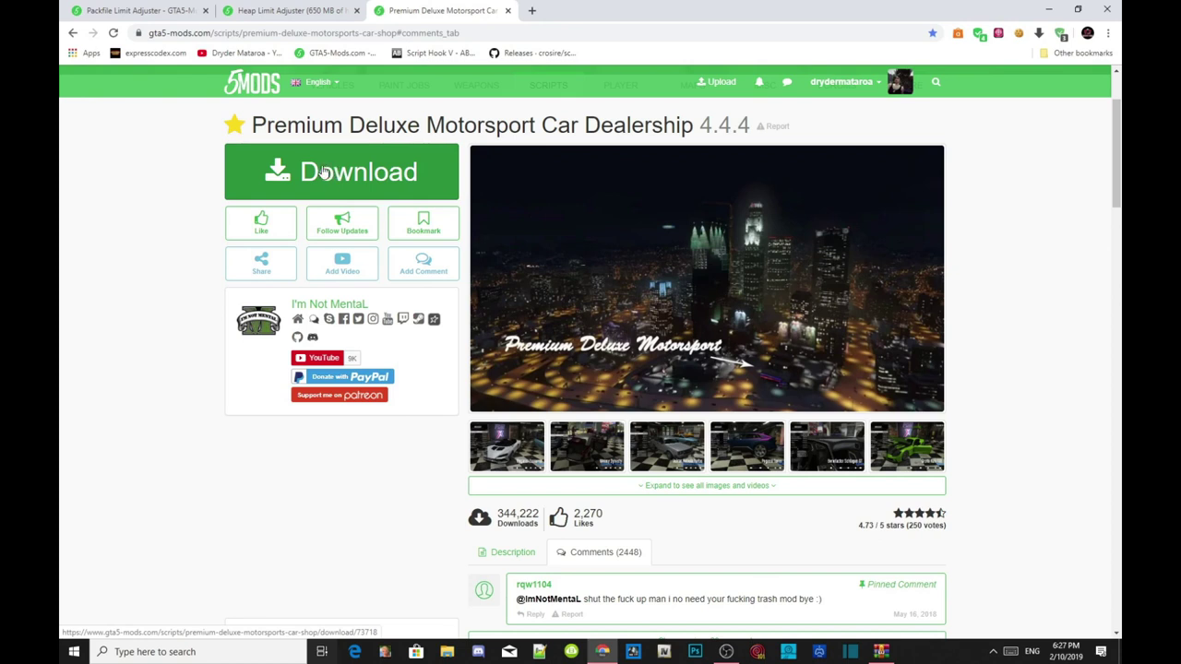
View the Heap Limit Adjuster page, then the Packfile Limit Adjuster page, on GTA5-Mods.com.
click(282, 10)
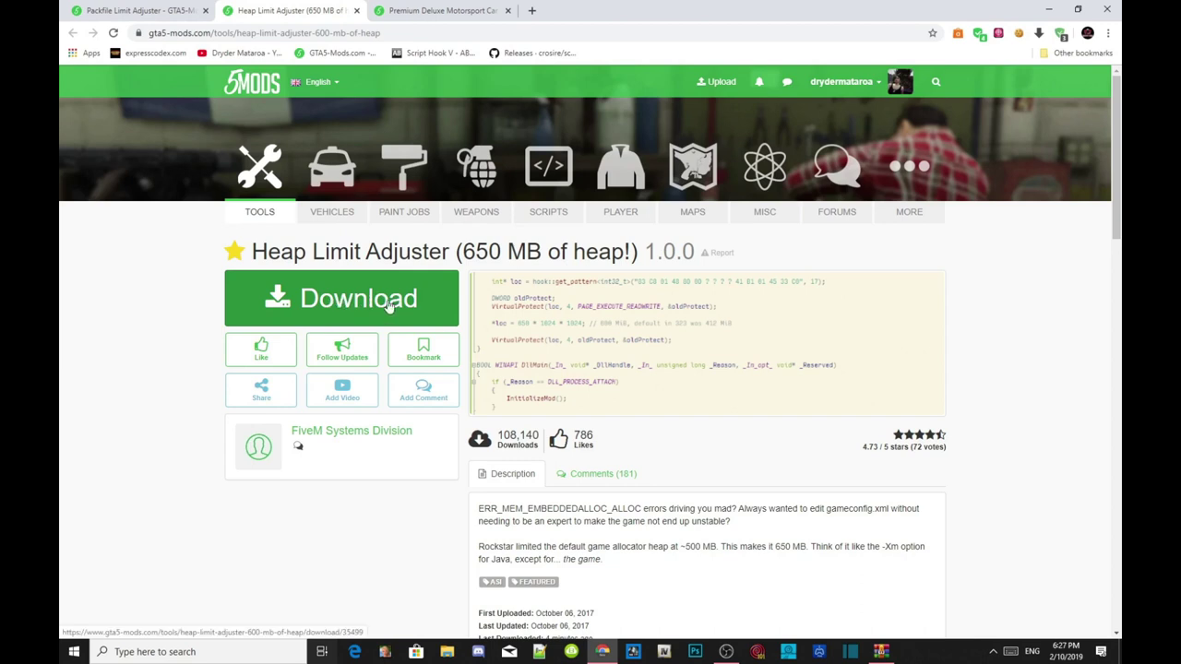
click(138, 10)
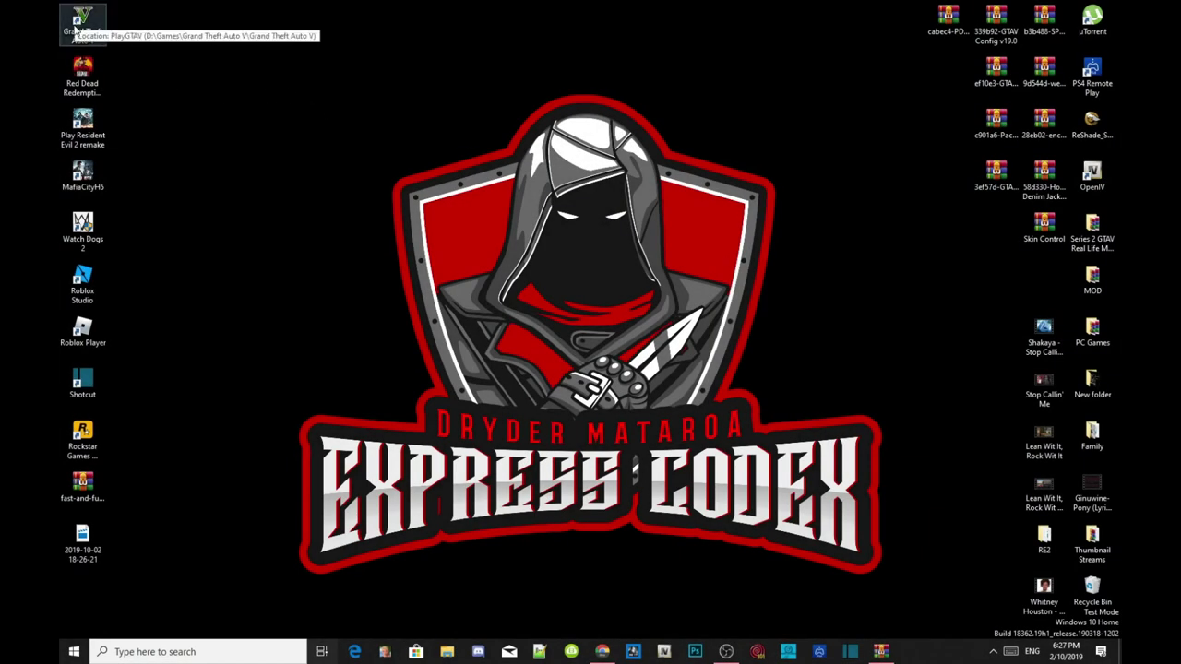
Open the GTA V shortcut's file location maximized and browse its 70 game files.
right_click(77, 27)
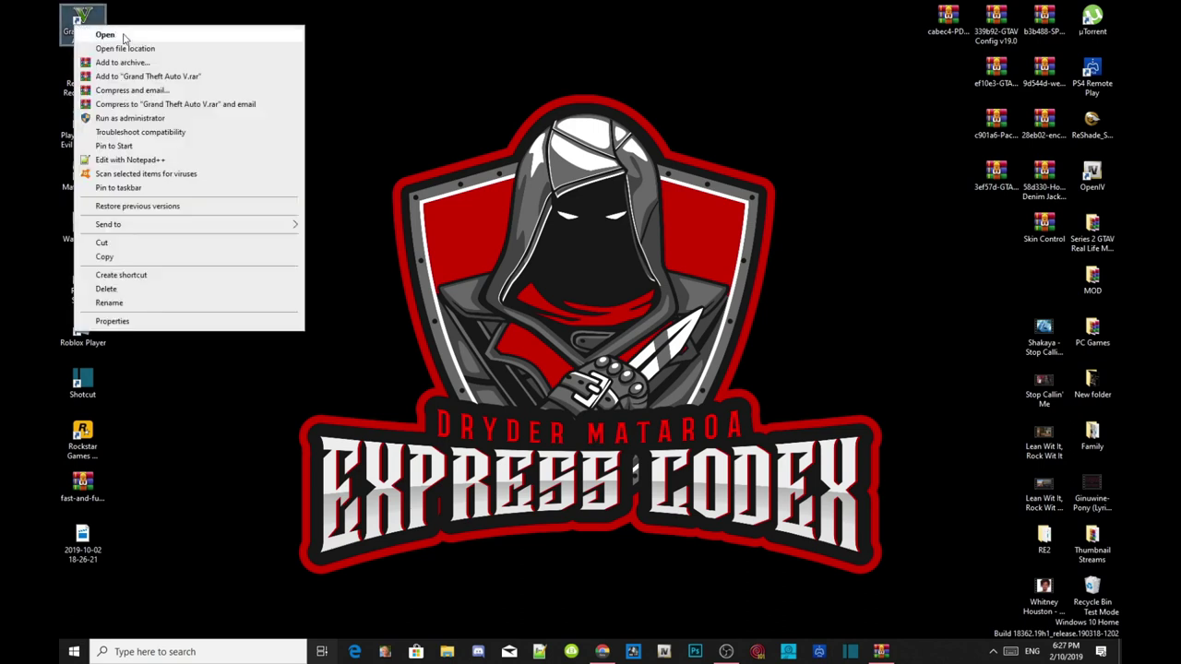
click(133, 48)
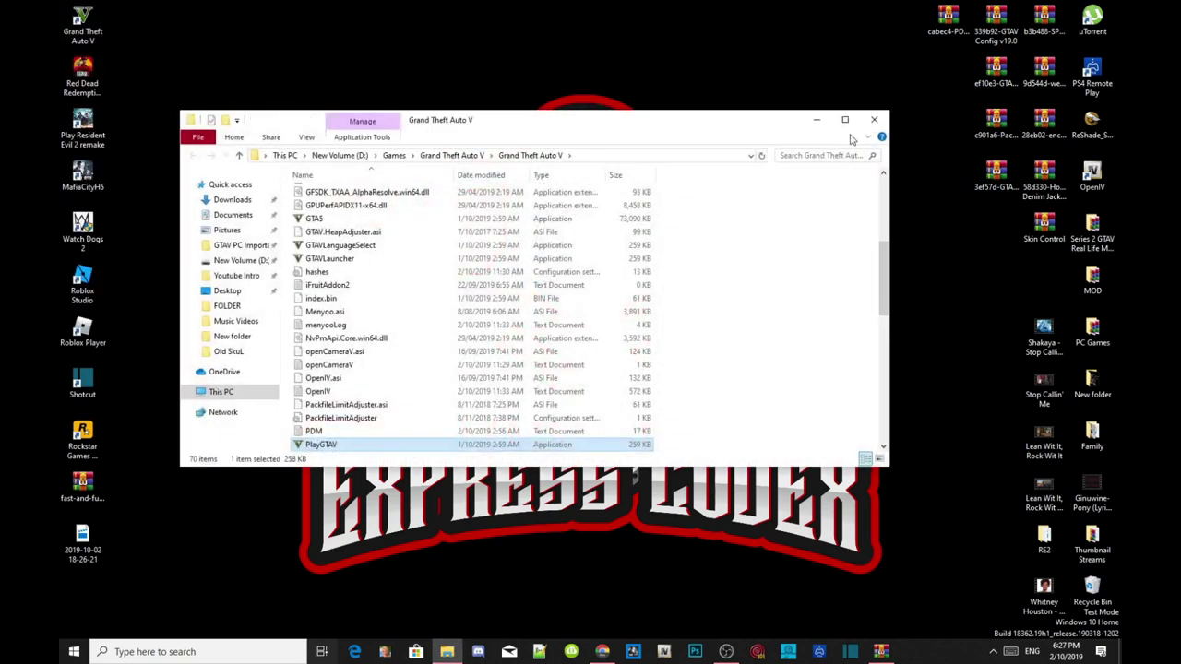
click(846, 116)
click(773, 156)
scroll(752, 157, up, 6)
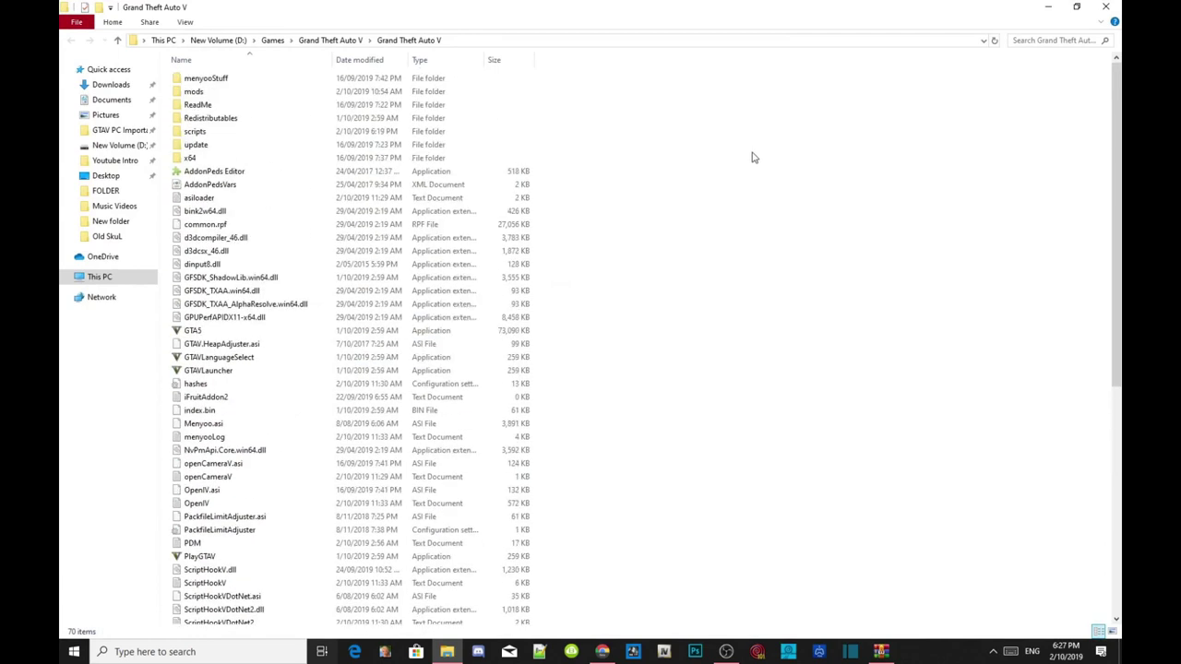
scroll(383, 191, down, 9)
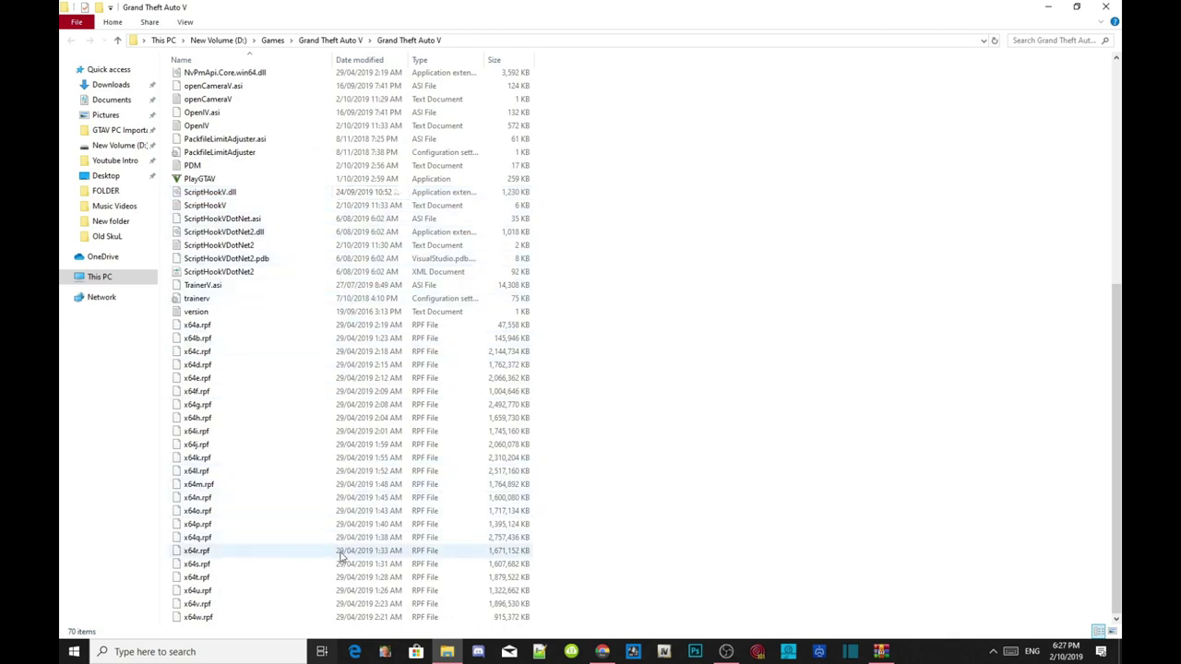
scroll(340, 381, up, 6)
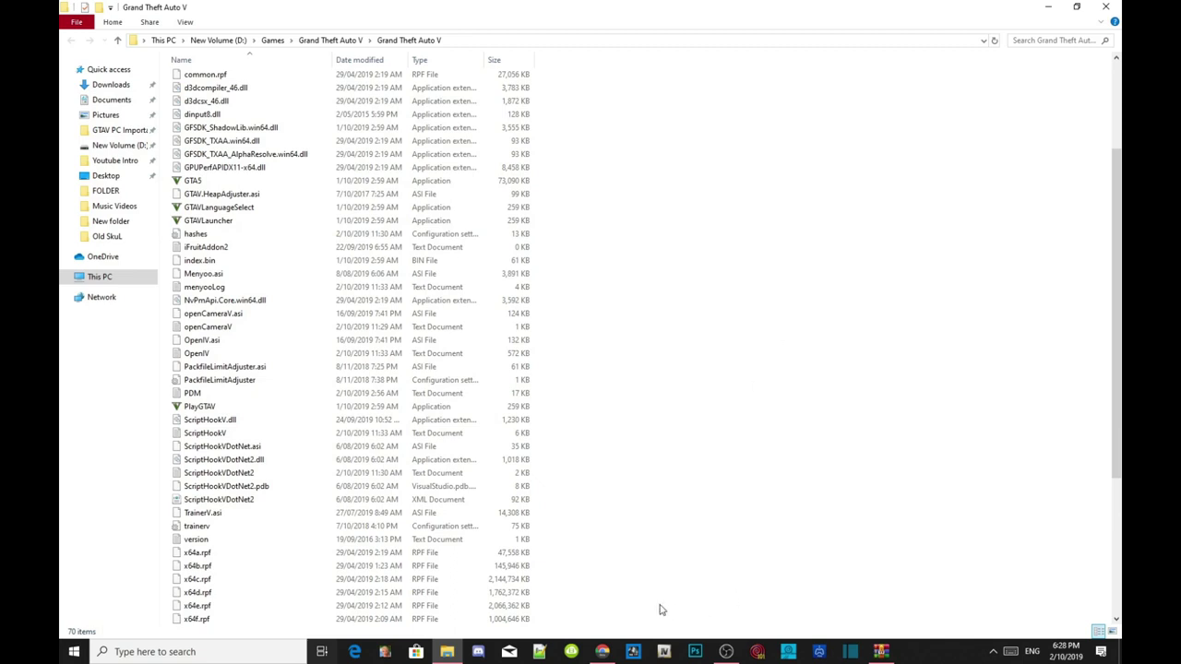
scroll(596, 559, down, 3)
scroll(519, 544, down, 2)
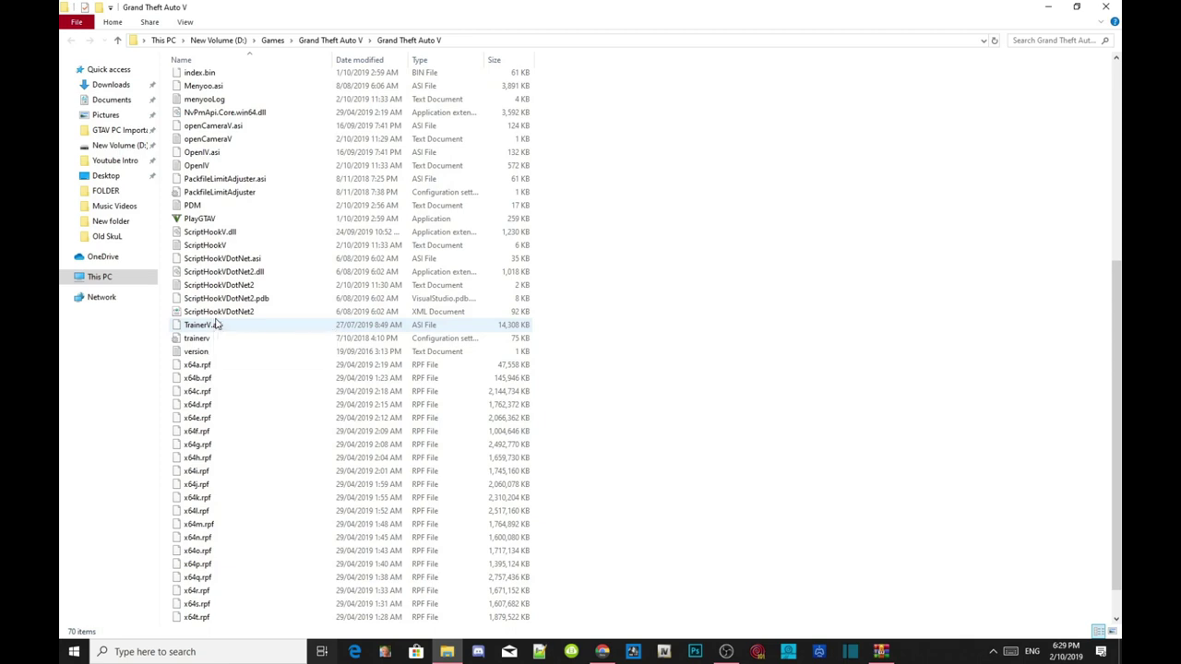
click(225, 302)
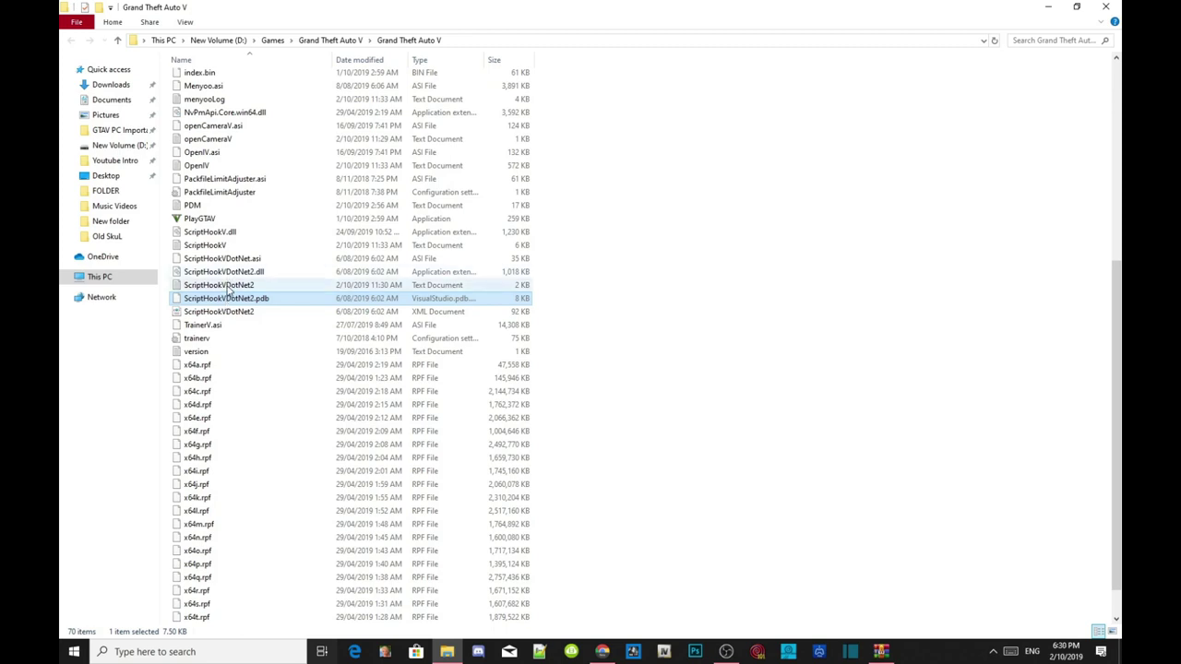
double_click(228, 285)
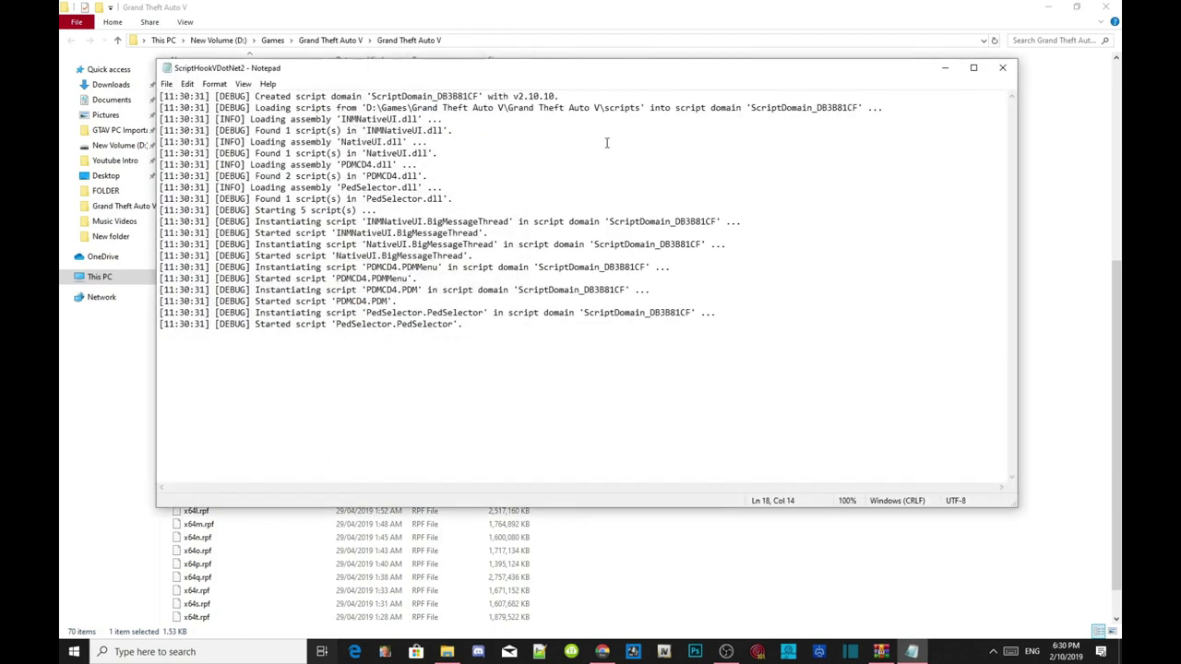
click(1002, 67)
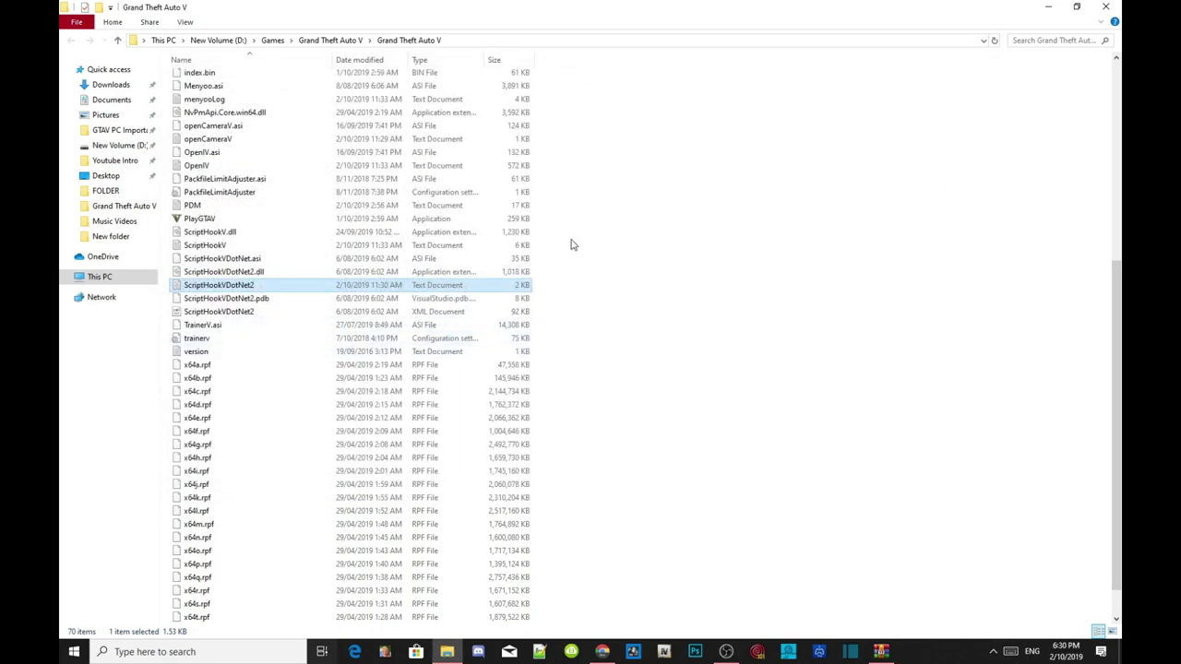
Open MOD > ScriptHookVDOTNET and select the four ScriptHookVDotNet .asi, .dll, .pdb and XML files.
drag(547, 239, 580, 306)
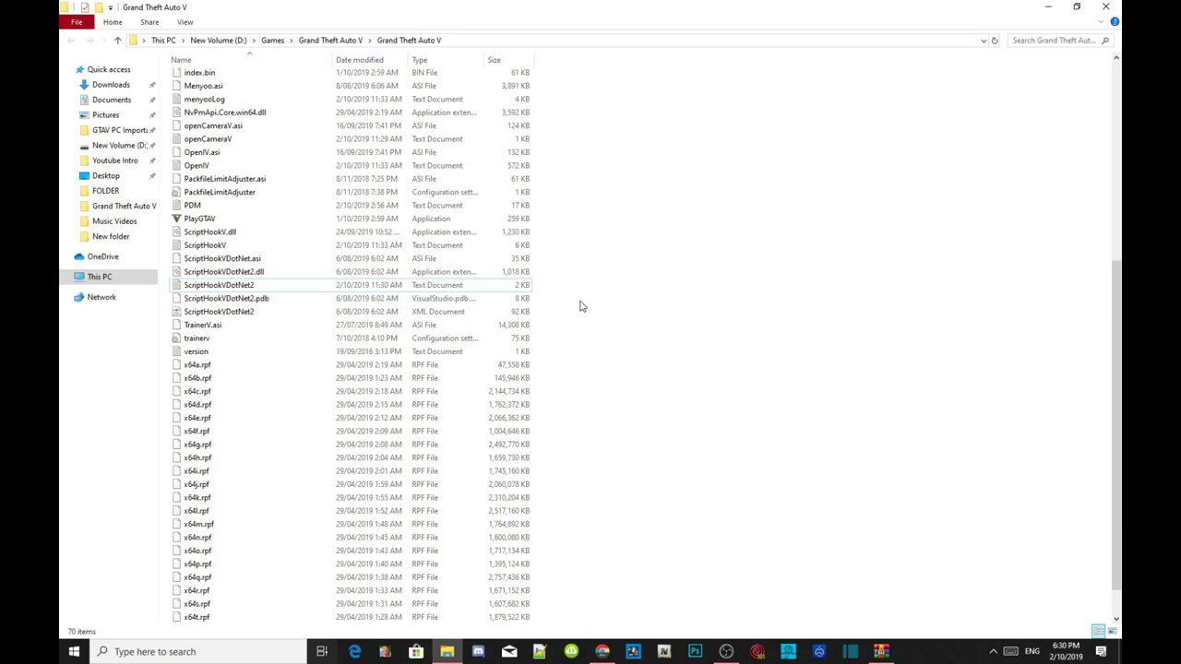
click(1047, 6)
double_click(1093, 275)
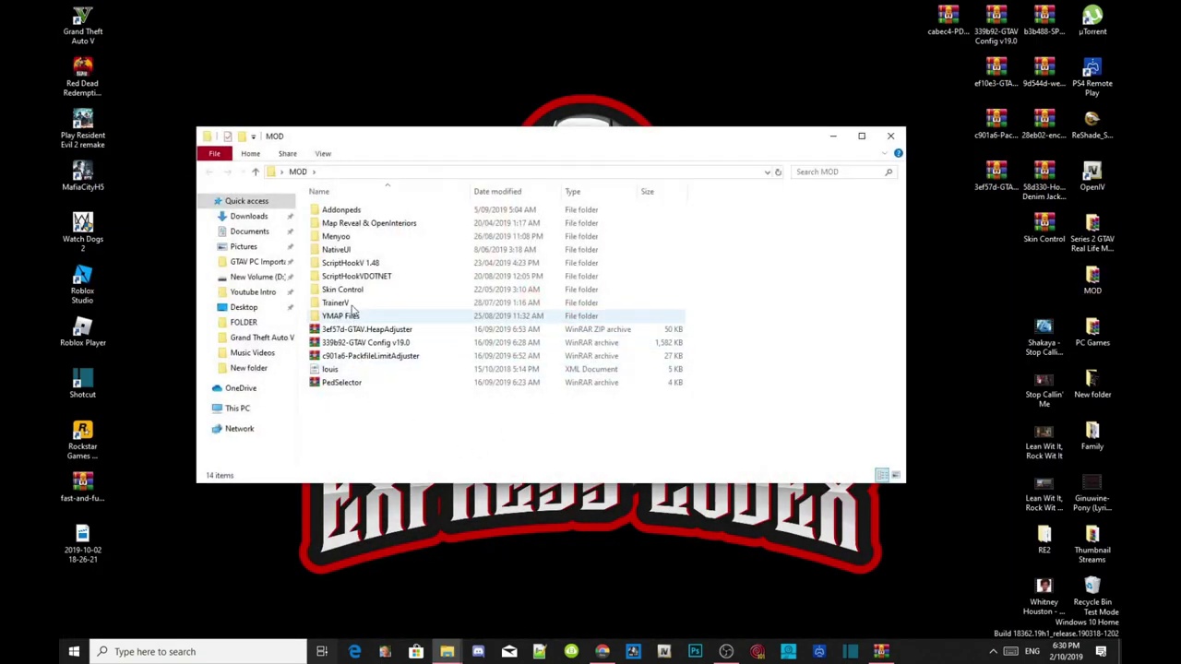
double_click(353, 281)
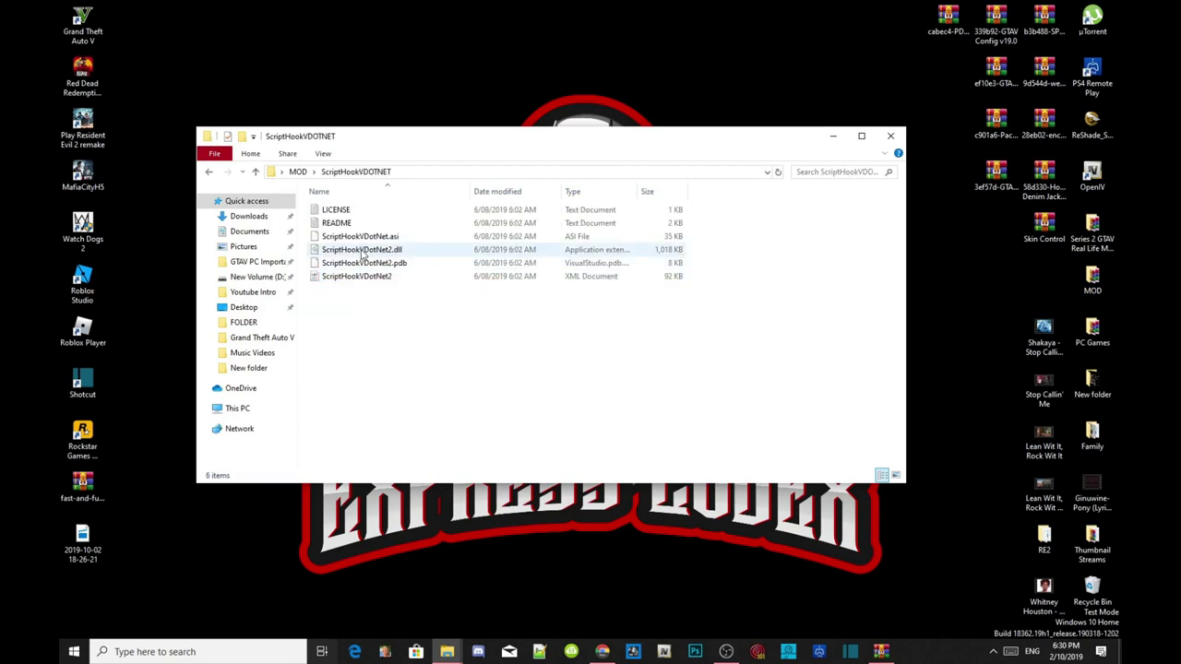
click(367, 240)
drag(736, 240, 570, 292)
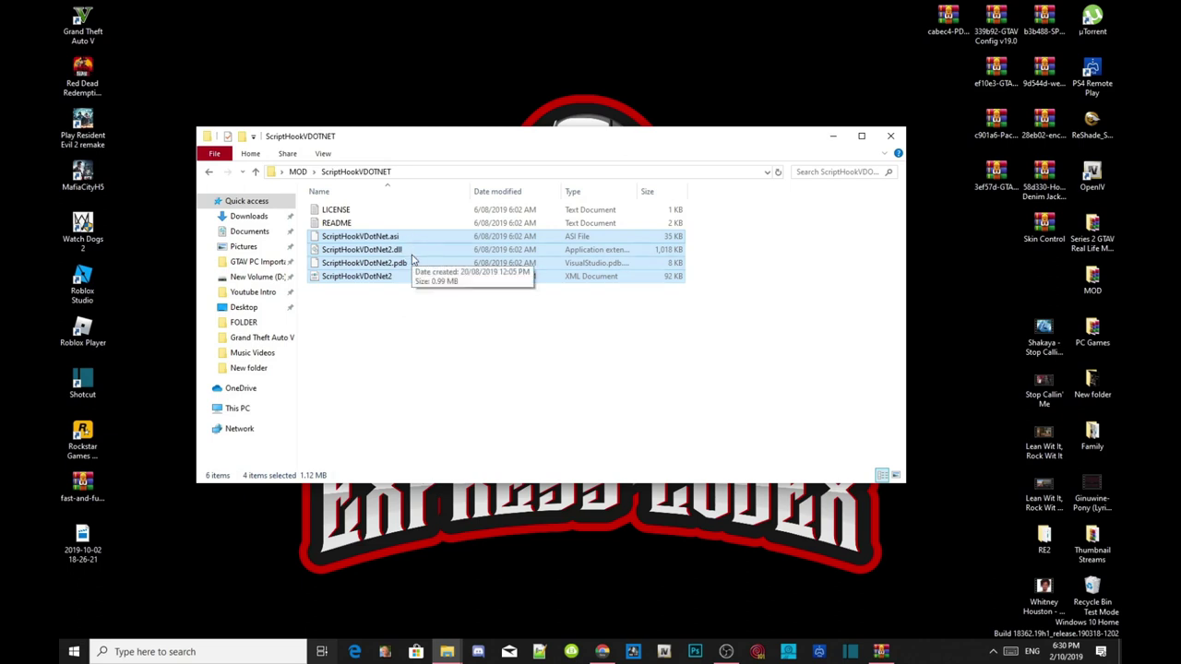
Find and highlight the ScriptHookVDotNet v2.10.9 release title on GitHub.
scroll(515, 251, down, 2)
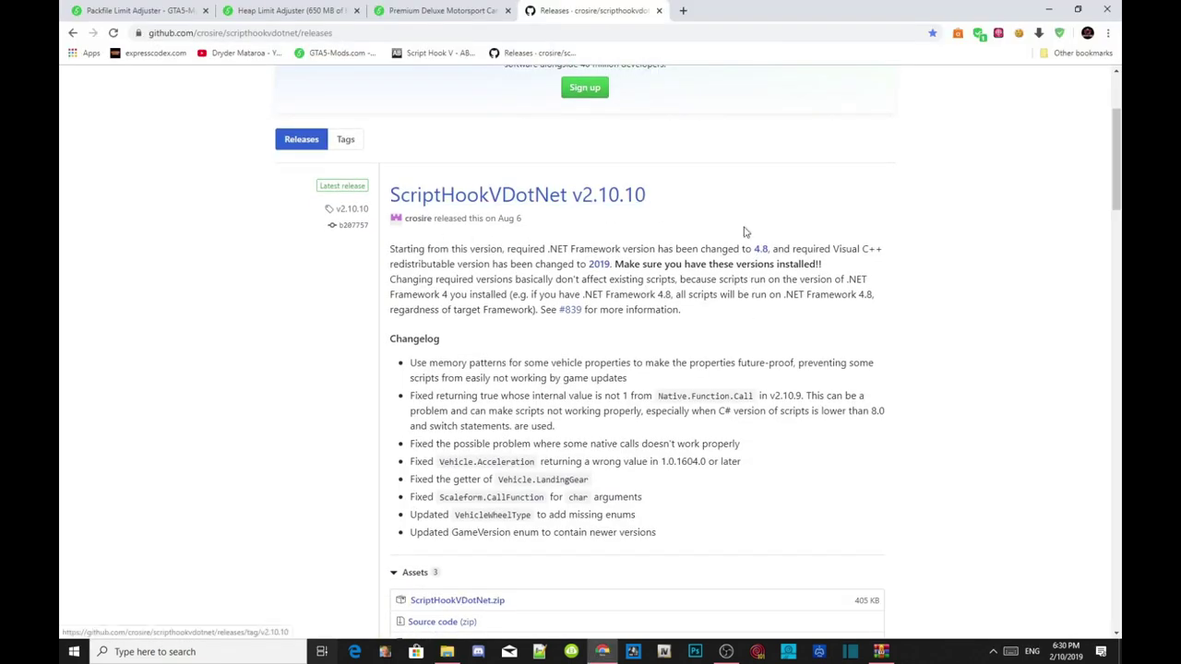
scroll(919, 282, down, 5)
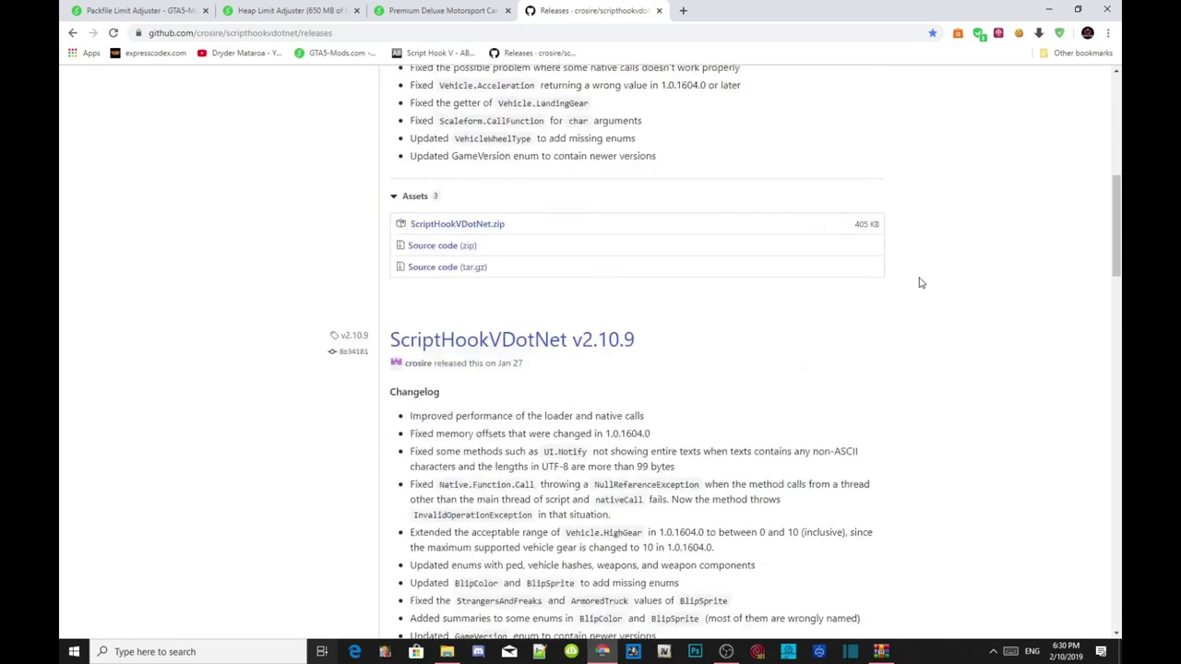
drag(661, 213, 391, 198)
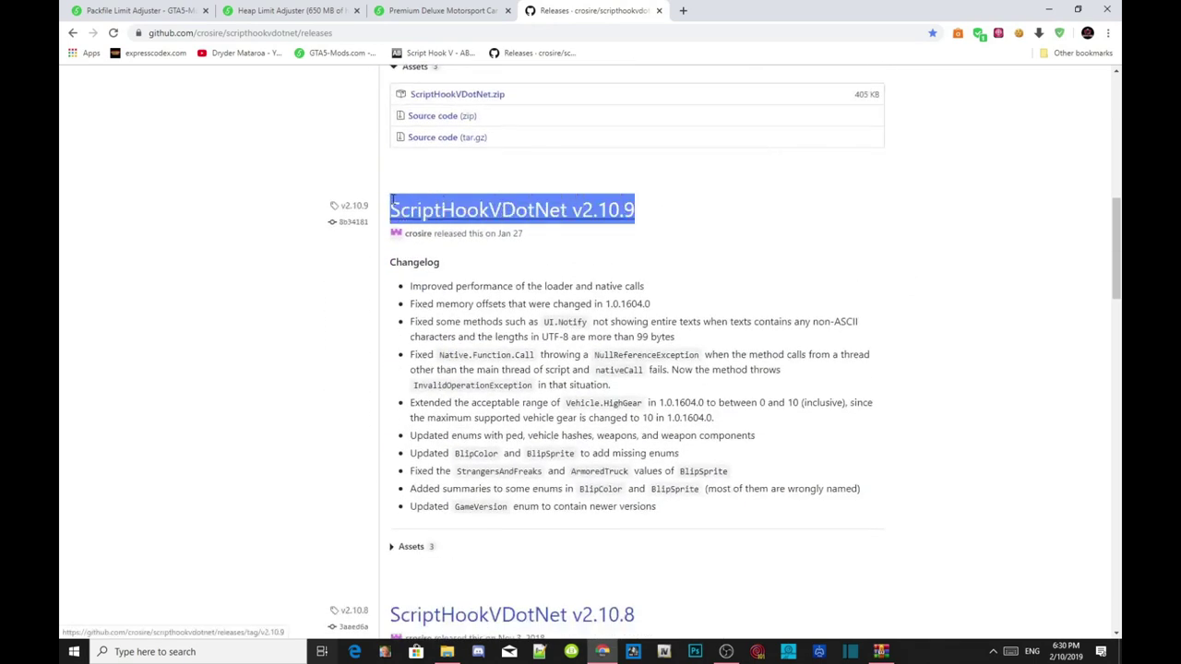
click(711, 225)
drag(711, 221, 389, 221)
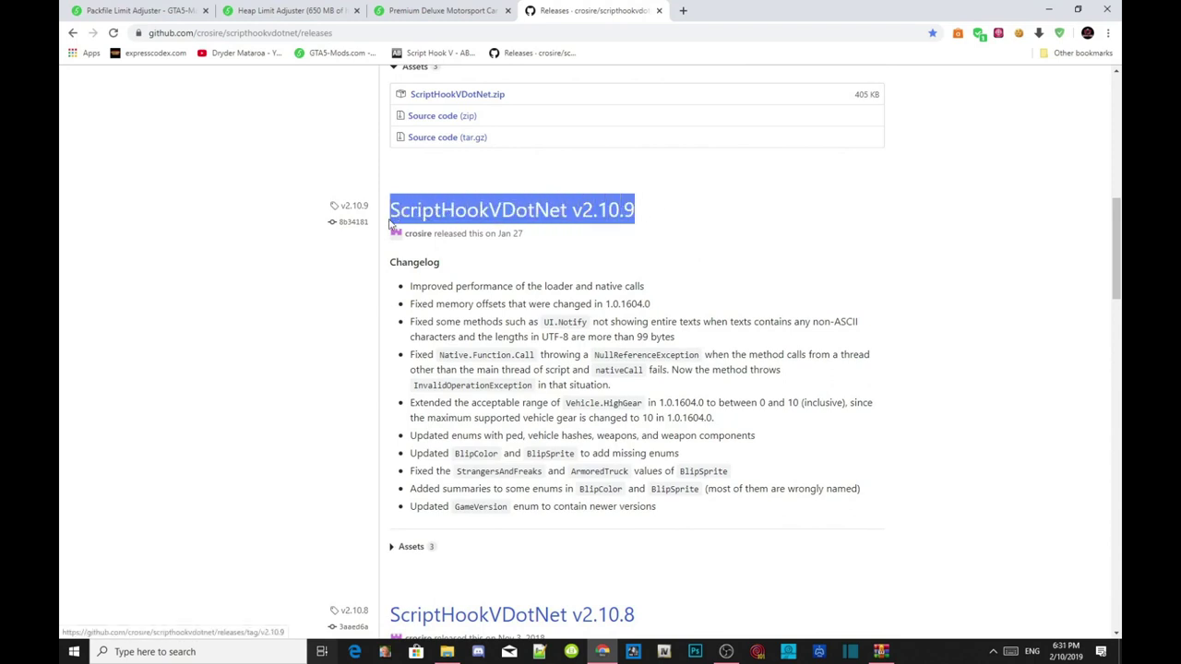
click(738, 211)
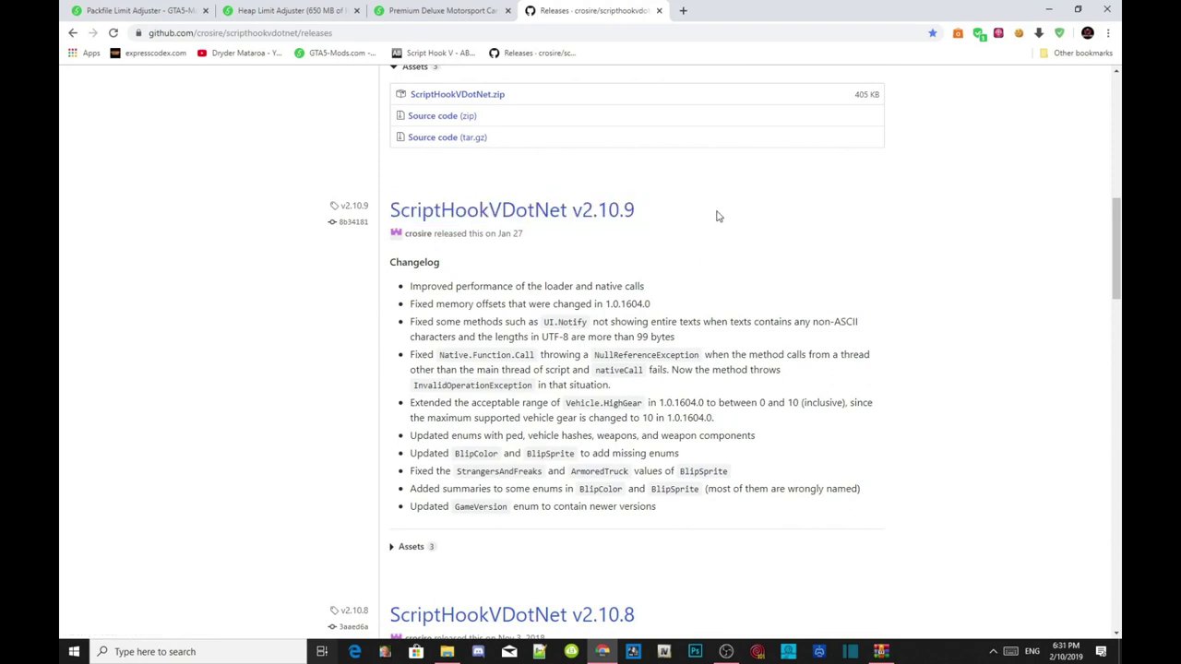
Highlight the latest v2.10.10 release, then return to the Premium Deluxe Motorsport page and minimize Chrome.
scroll(714, 216, up, 6)
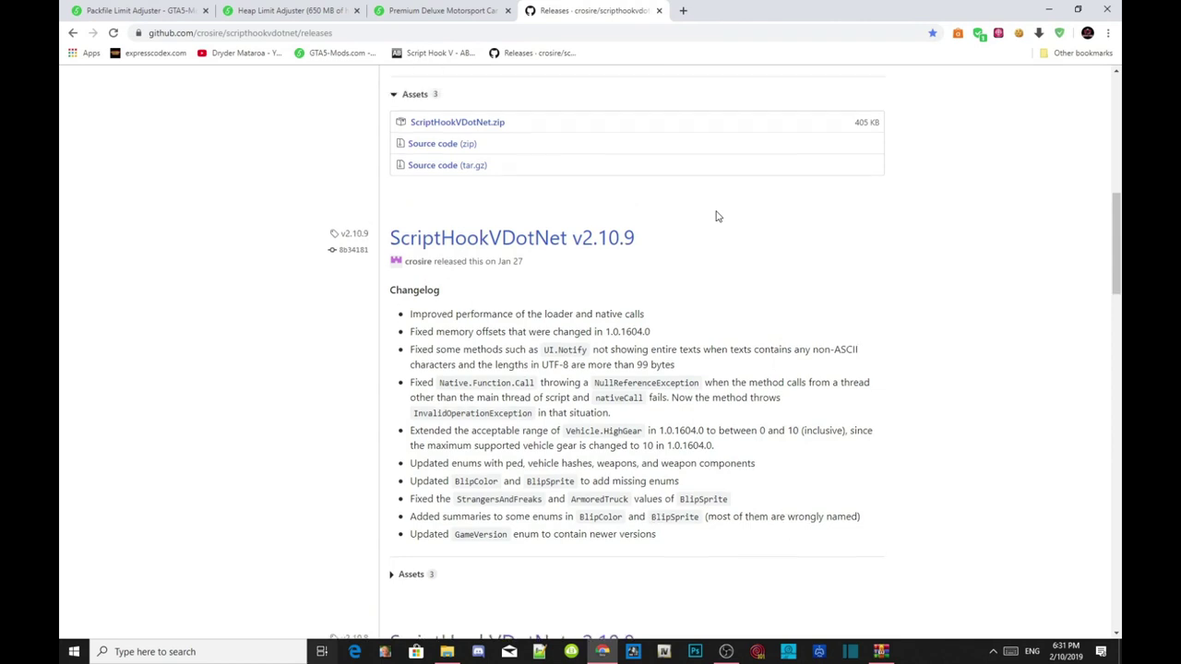
drag(662, 256, 389, 260)
click(706, 250)
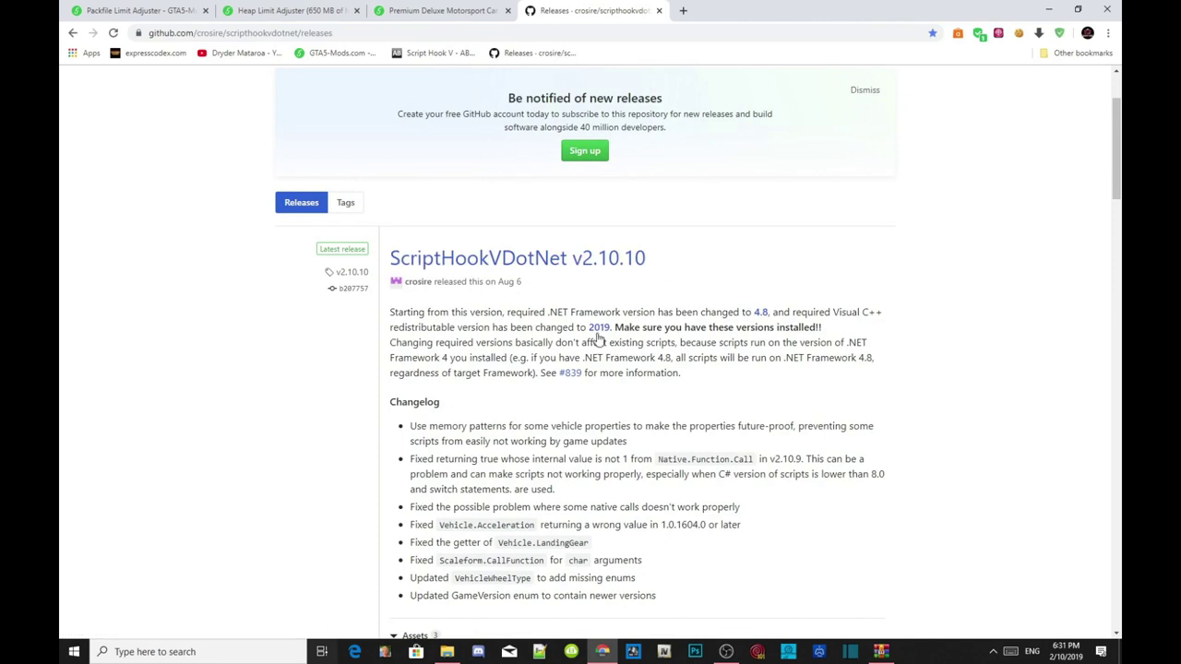
scroll(605, 331, down, 4)
scroll(605, 331, up, 6)
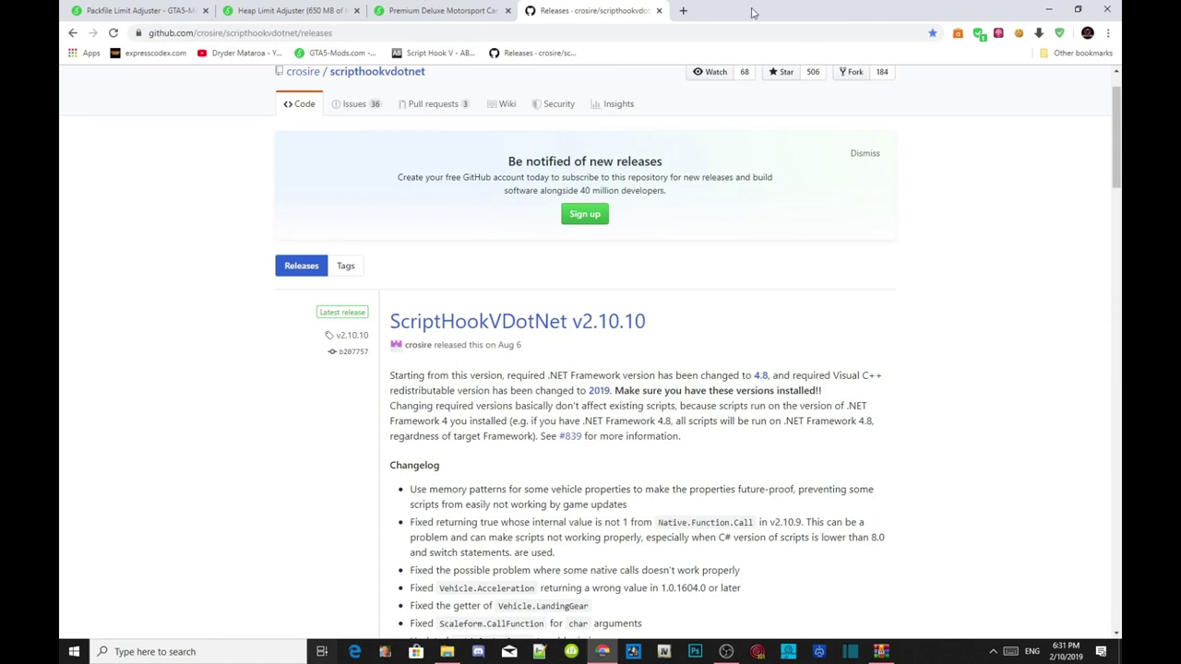
click(433, 10)
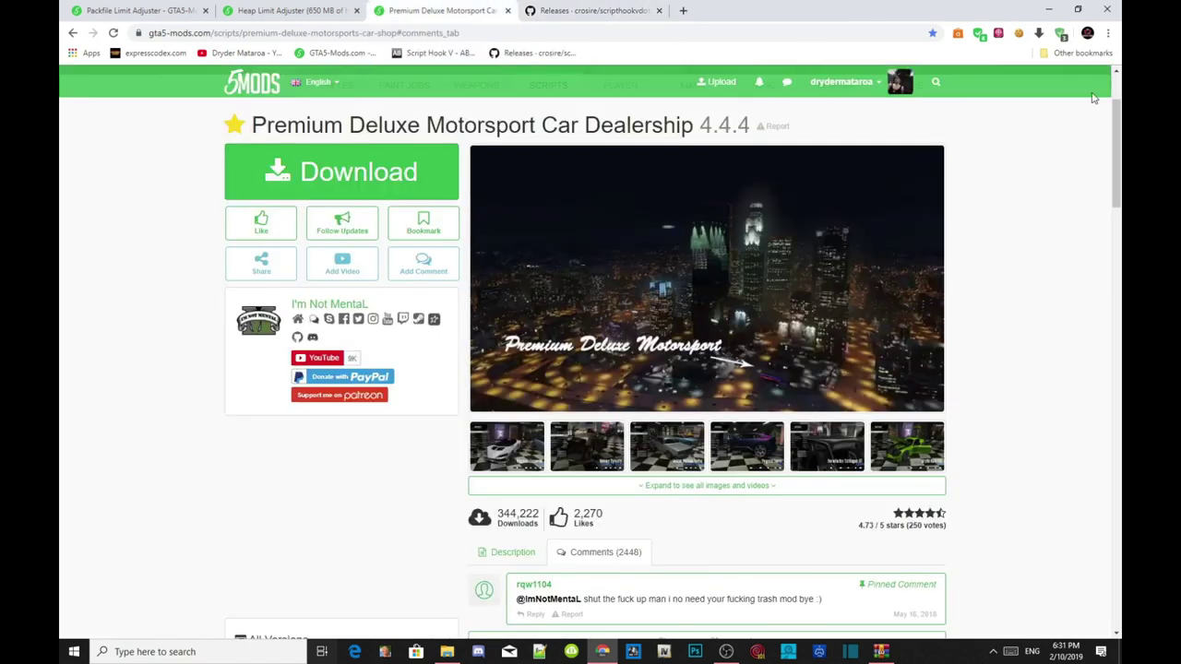
click(1049, 9)
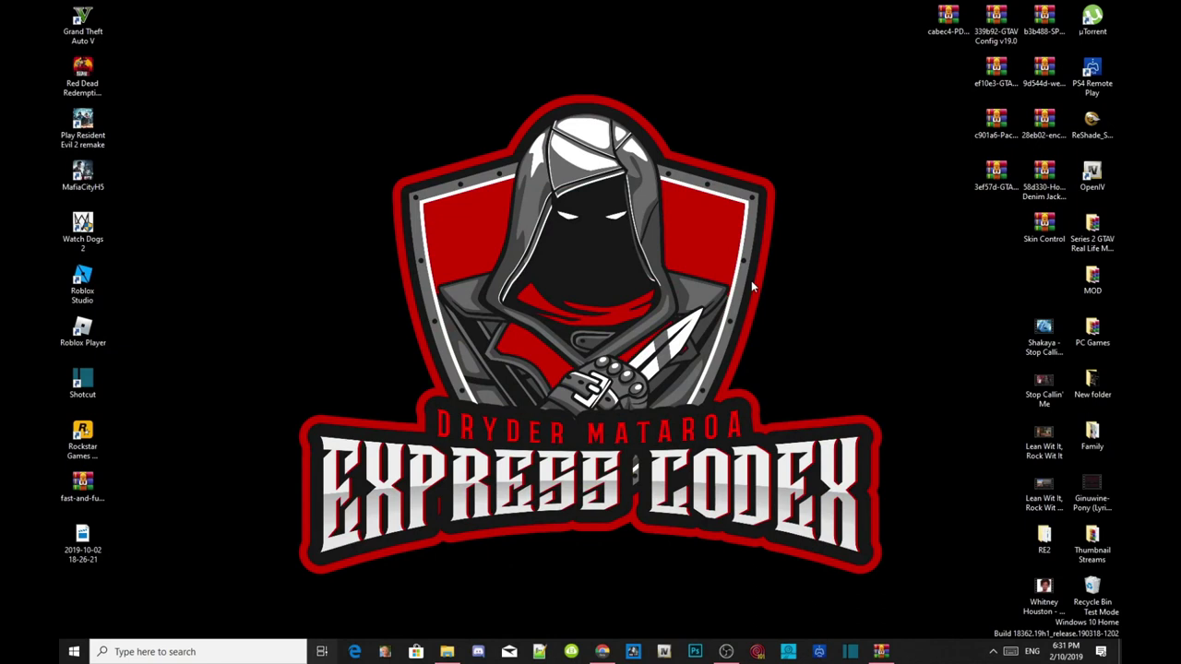
Check that the game's scripts folder holds NativeUI.dll and PedSelector.dll, then return to the Grand Theft Auto V folder.
click(601, 651)
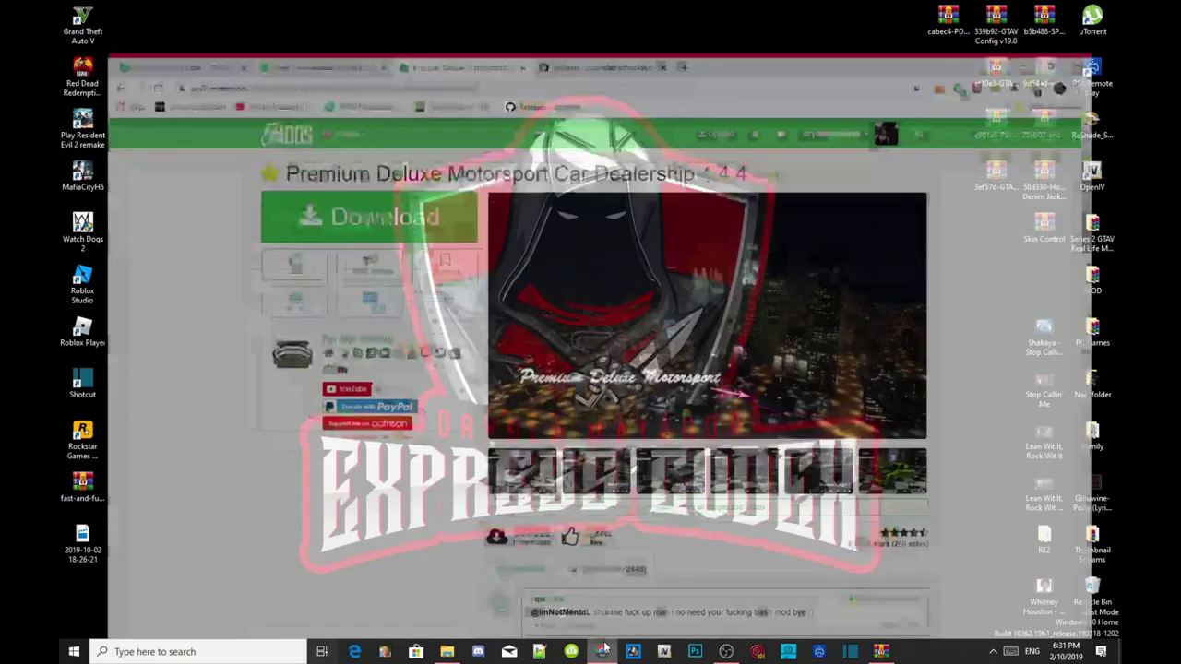
click(601, 652)
click(446, 651)
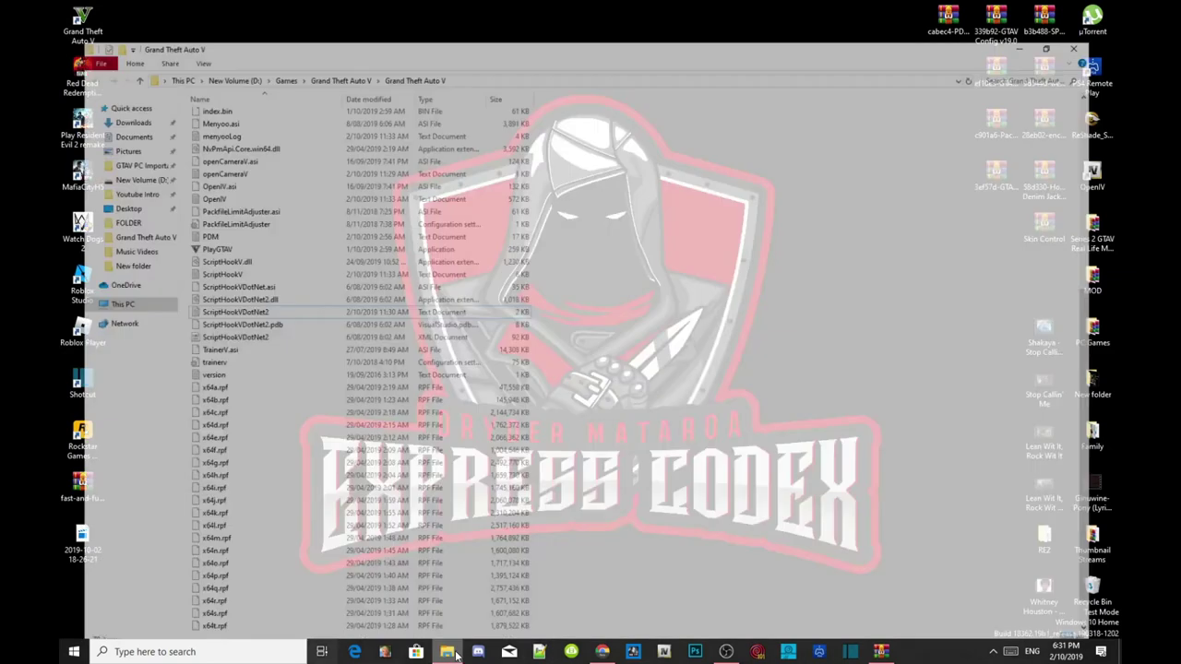
scroll(761, 340, up, 8)
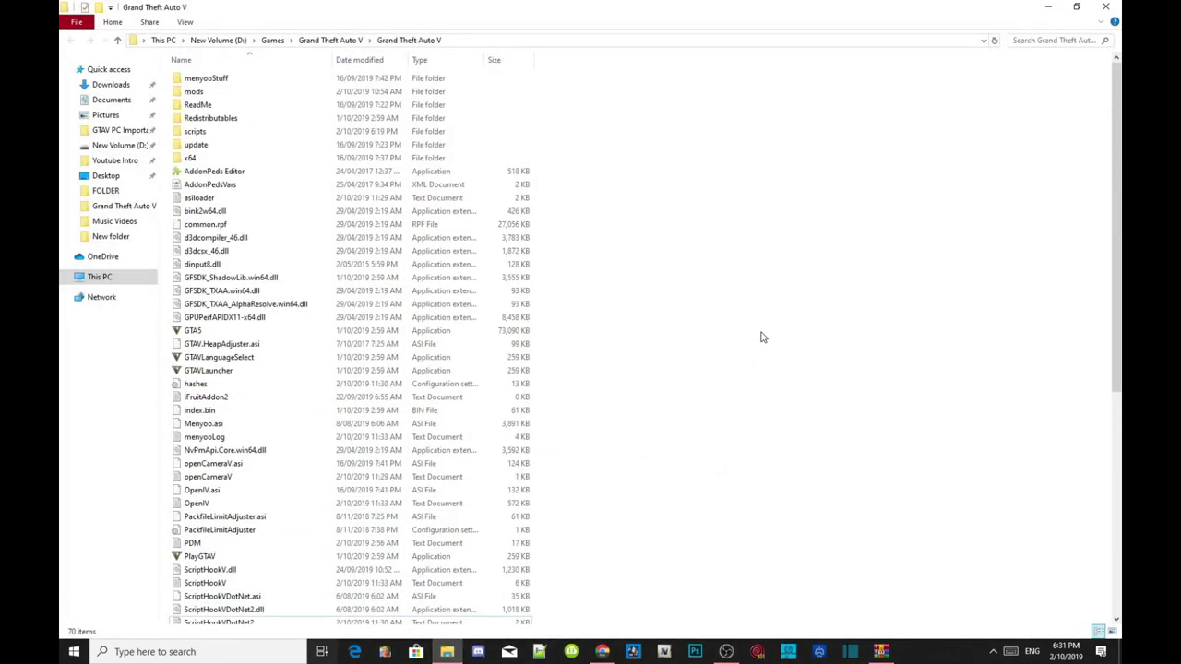
double_click(214, 132)
click(209, 83)
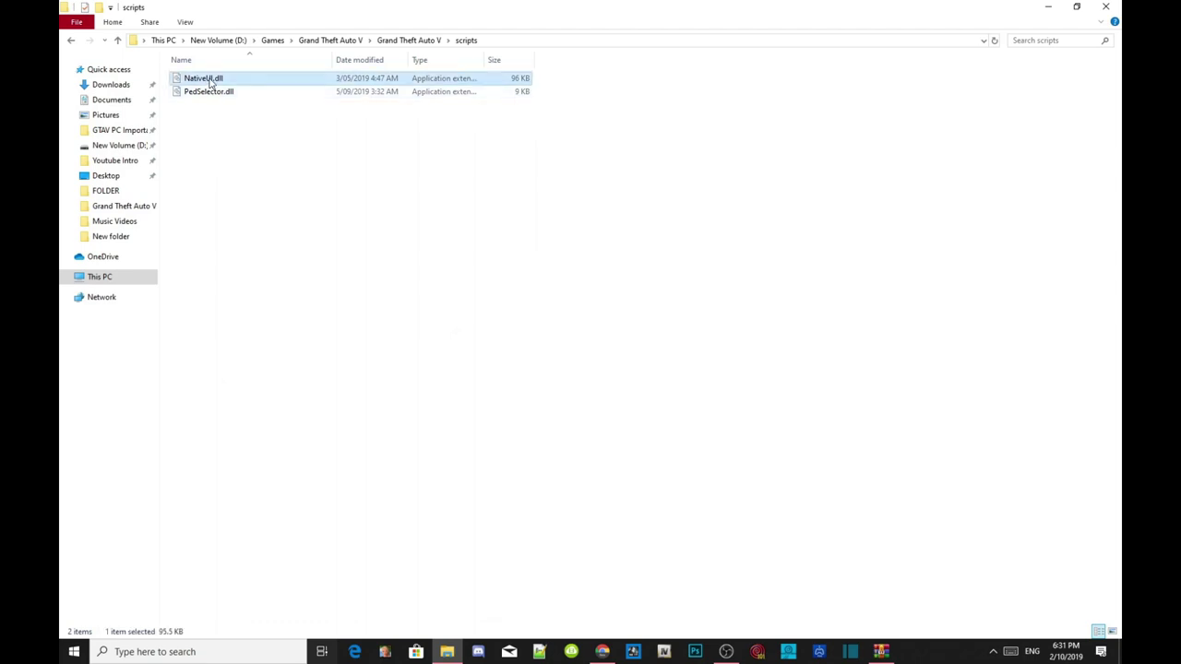
mouse_move(210, 82)
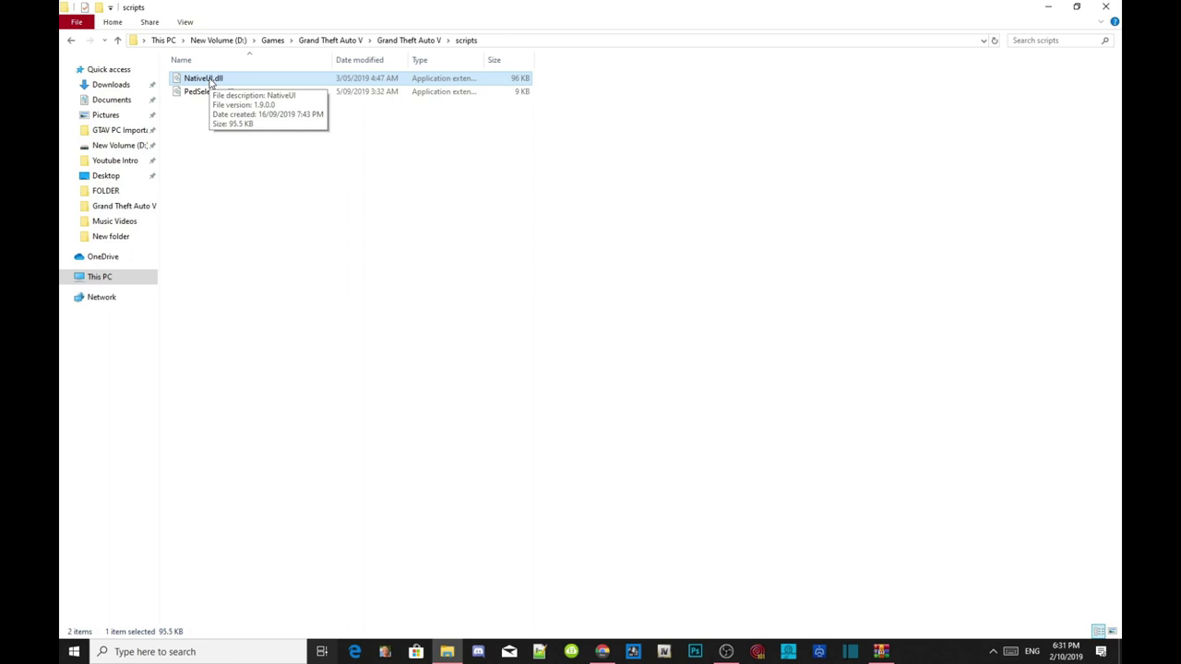
click(208, 97)
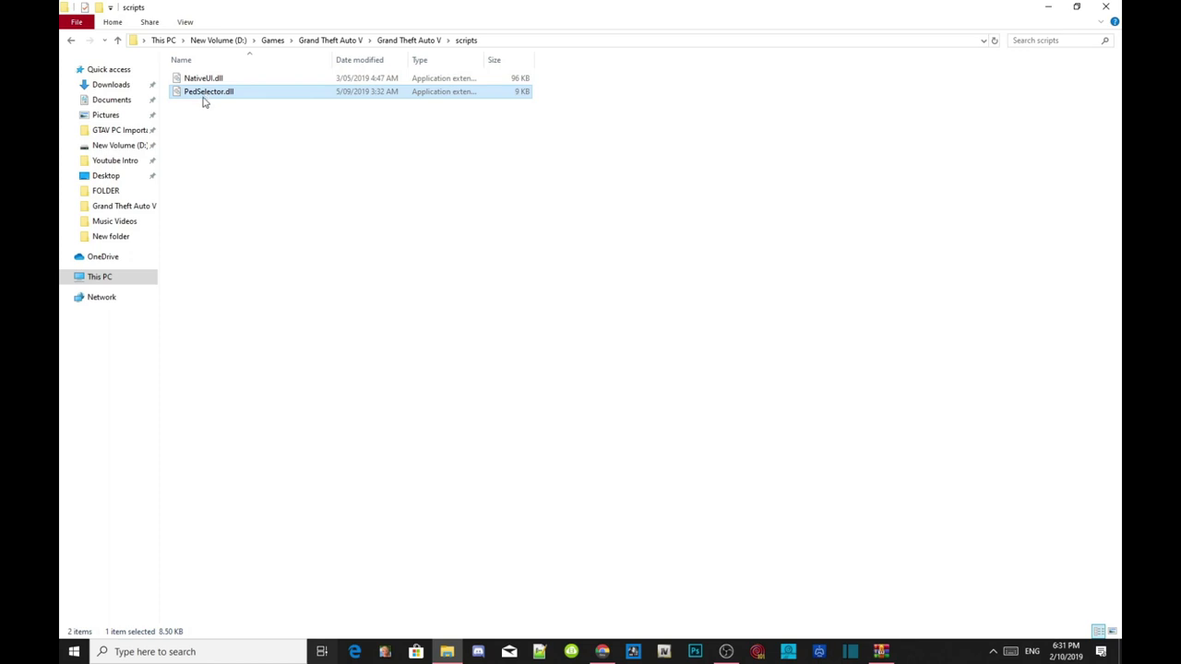
click(68, 42)
Restore down Explorer, reopen the scripts folder moved up-left, and select the cabec4-PDM zip on the desktop.
click(677, 250)
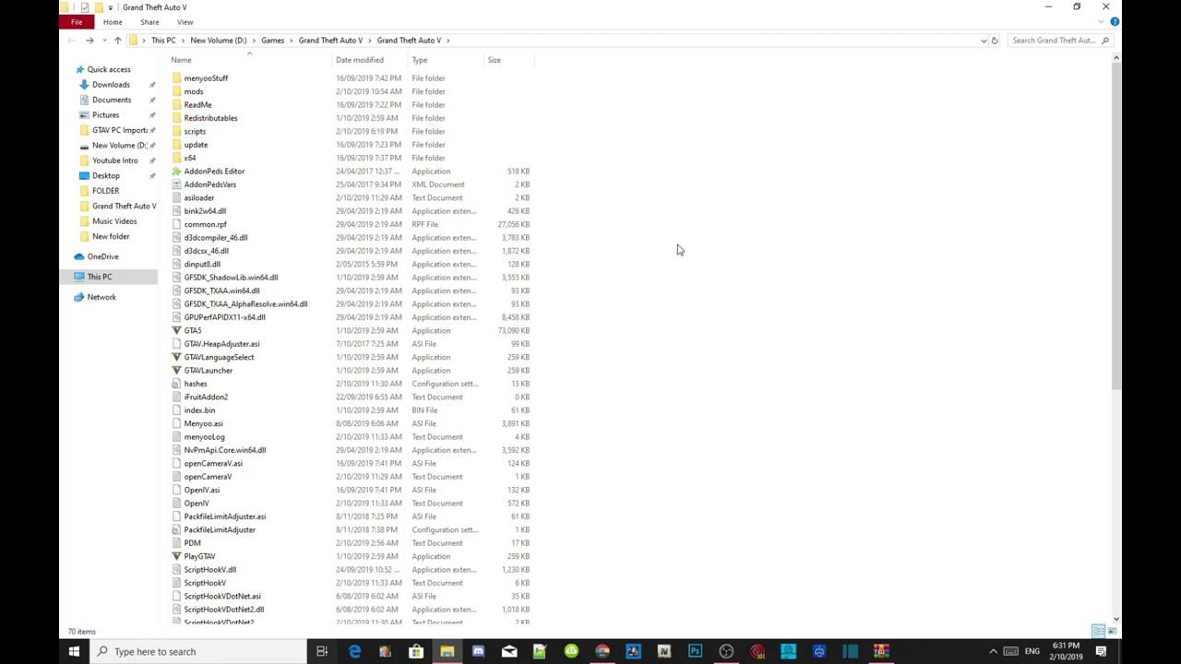
scroll(414, 341, down, 2)
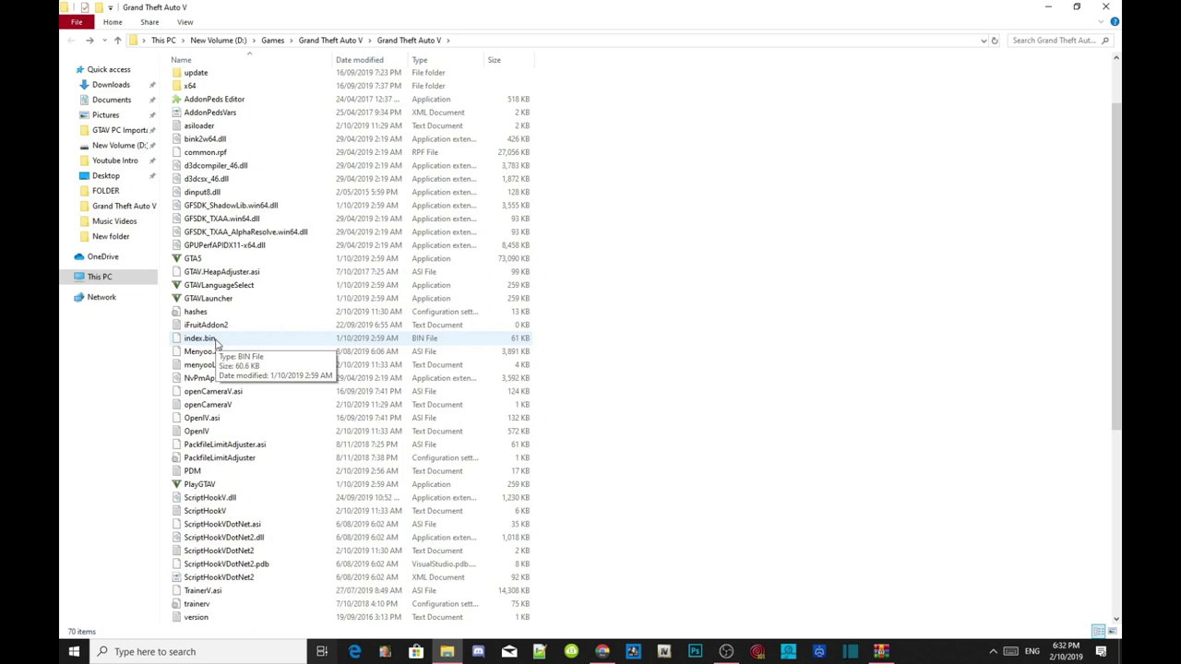
scroll(387, 237, up, 2)
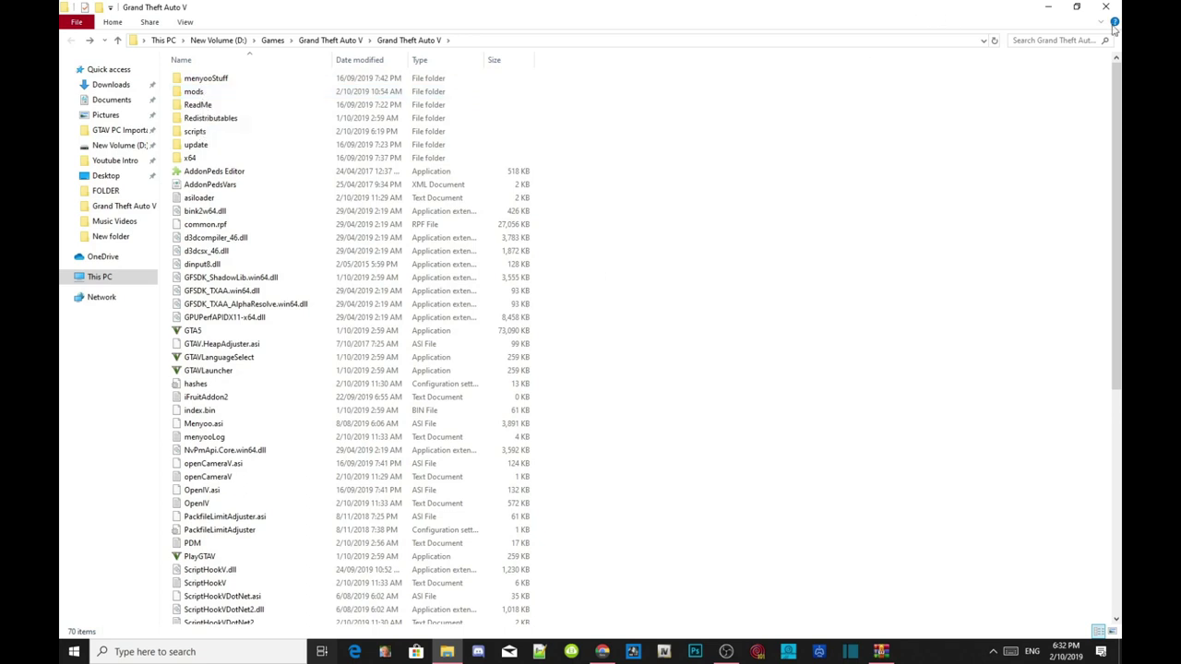
click(1076, 6)
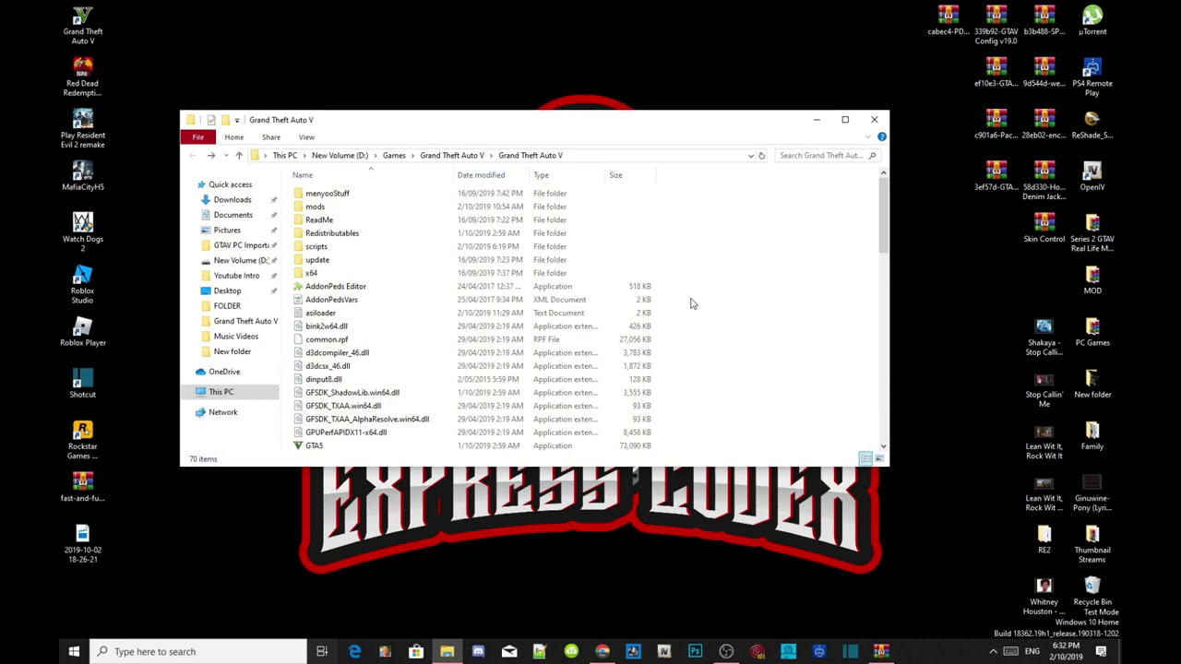
click(325, 250)
double_click(325, 250)
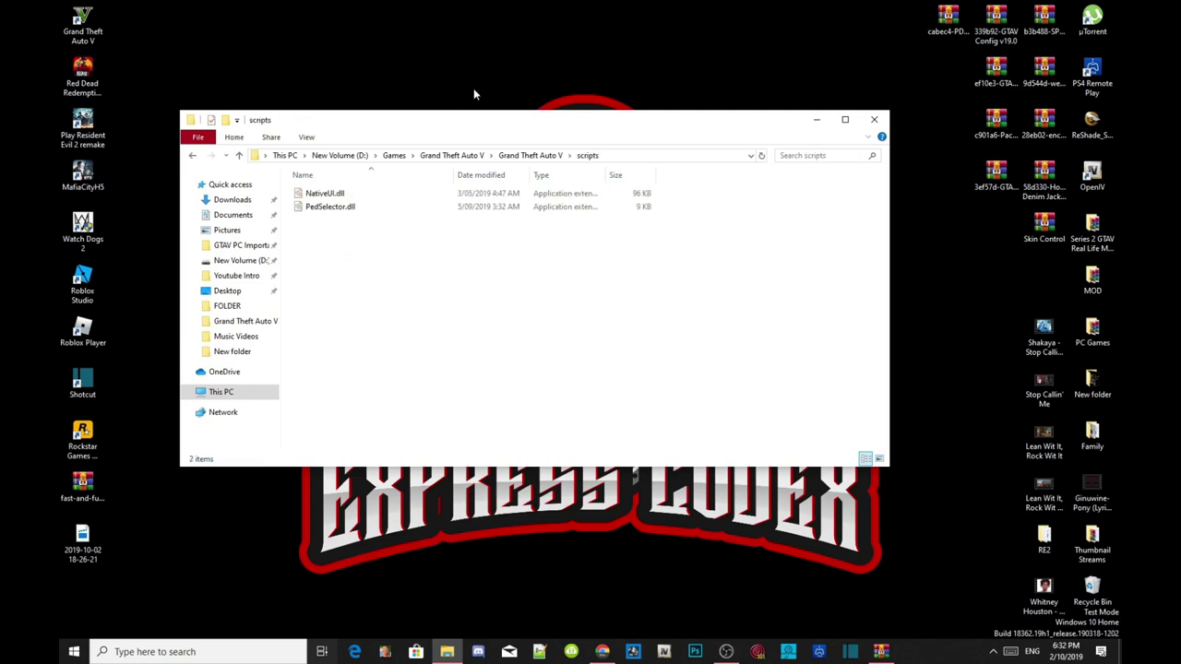
drag(482, 131, 437, 82)
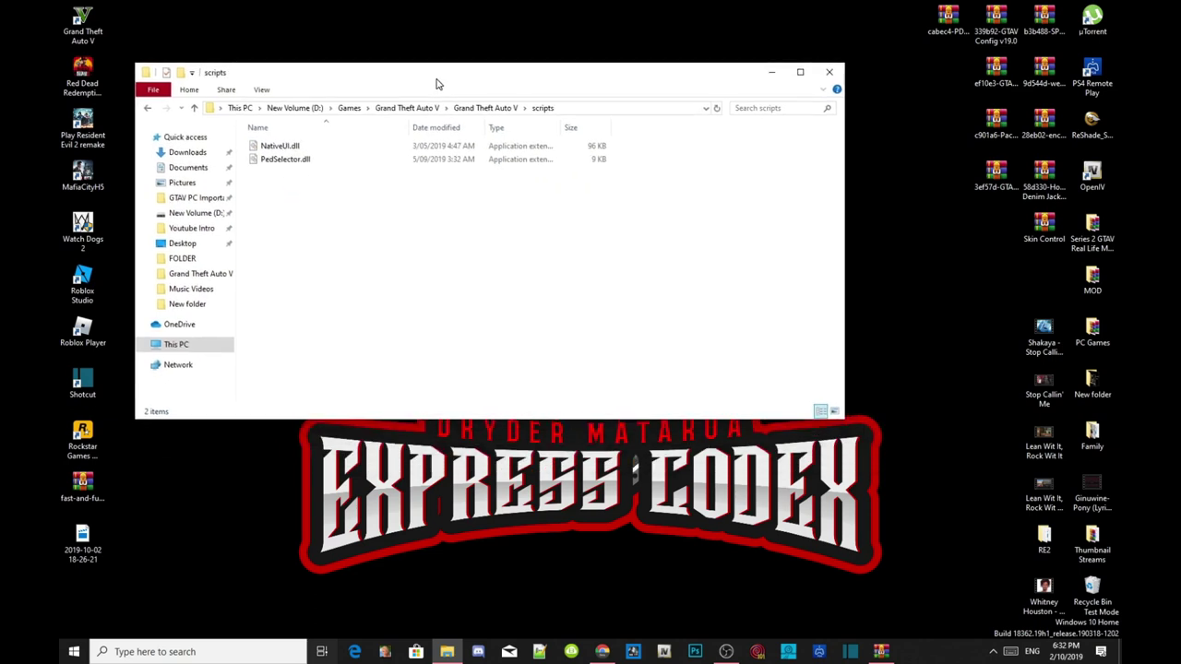
click(948, 23)
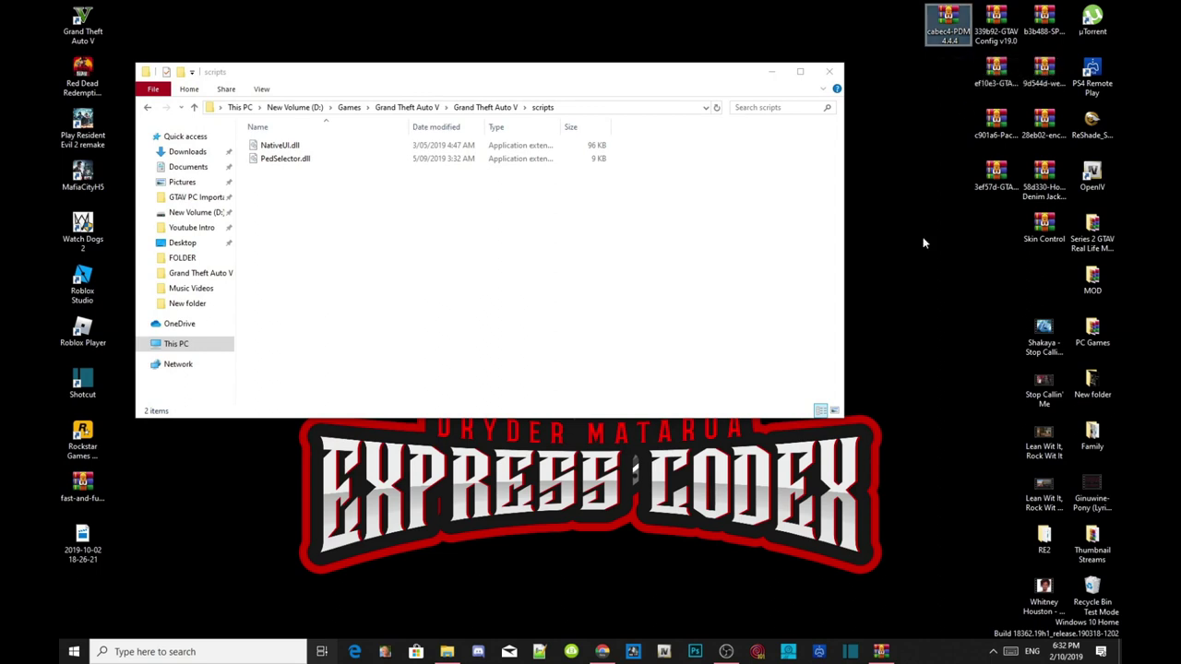
Drag PremiumDeluxeMotorsport, INMNativeUI.dll and PDMCD4 files from cabec4-PDM_4.4.4.zip's 'To your scripts folder' into scripts.
click(881, 651)
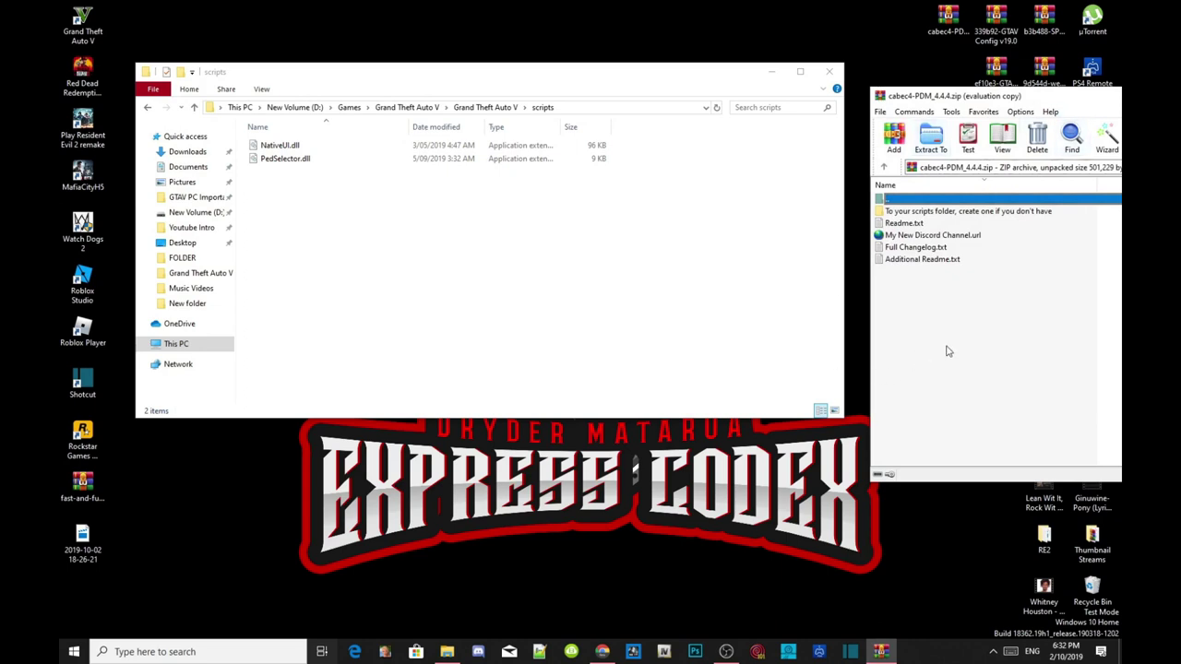
click(946, 212)
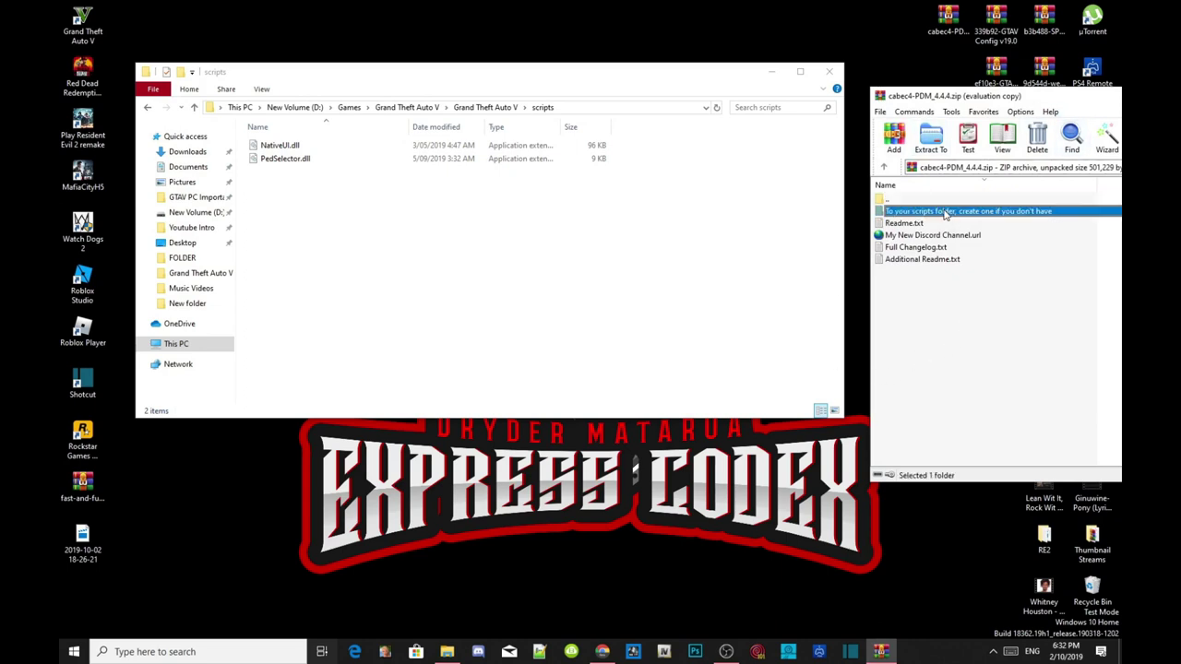
double_click(946, 211)
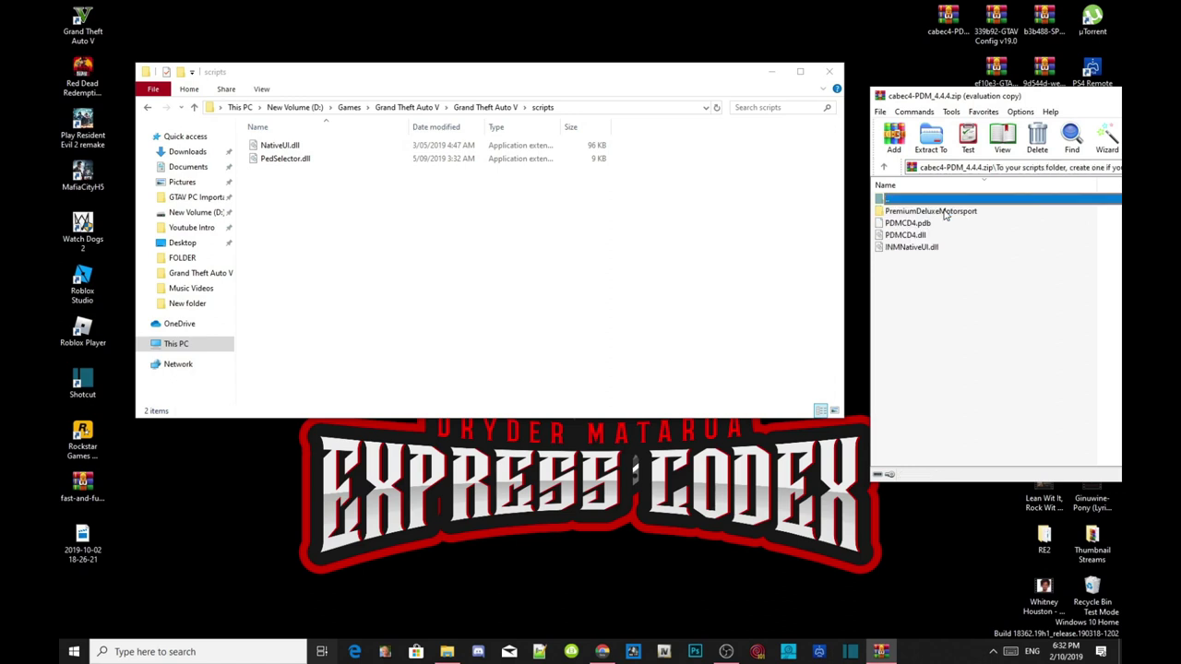
click(959, 305)
drag(1013, 303, 355, 221)
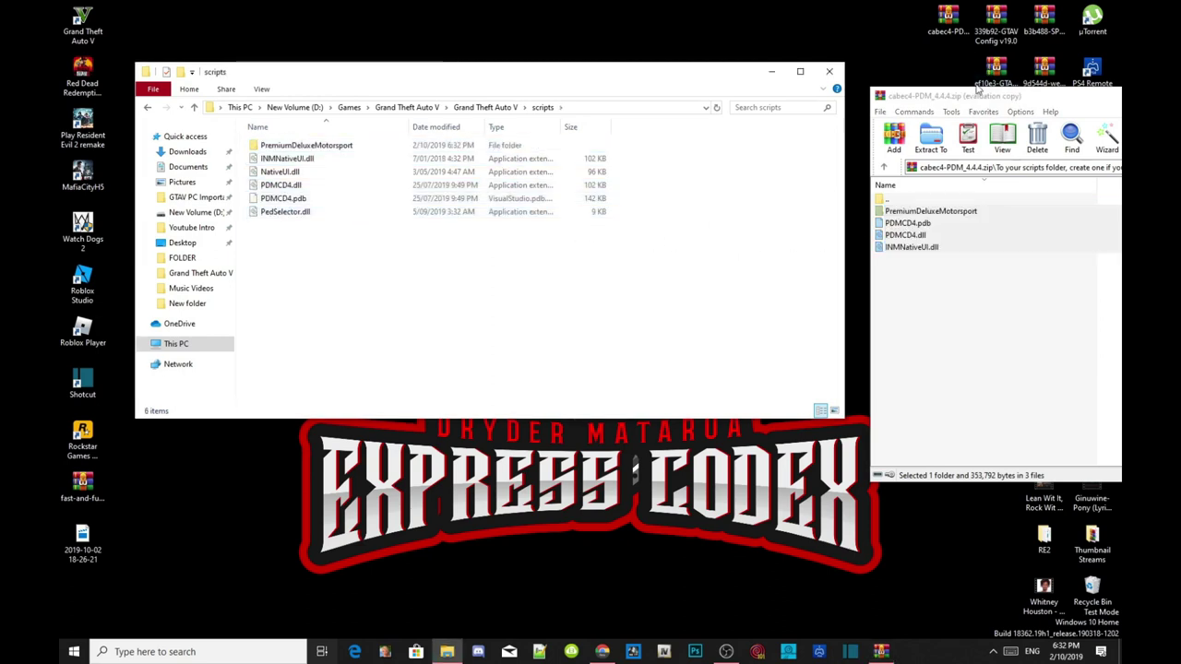
drag(984, 103, 406, 102)
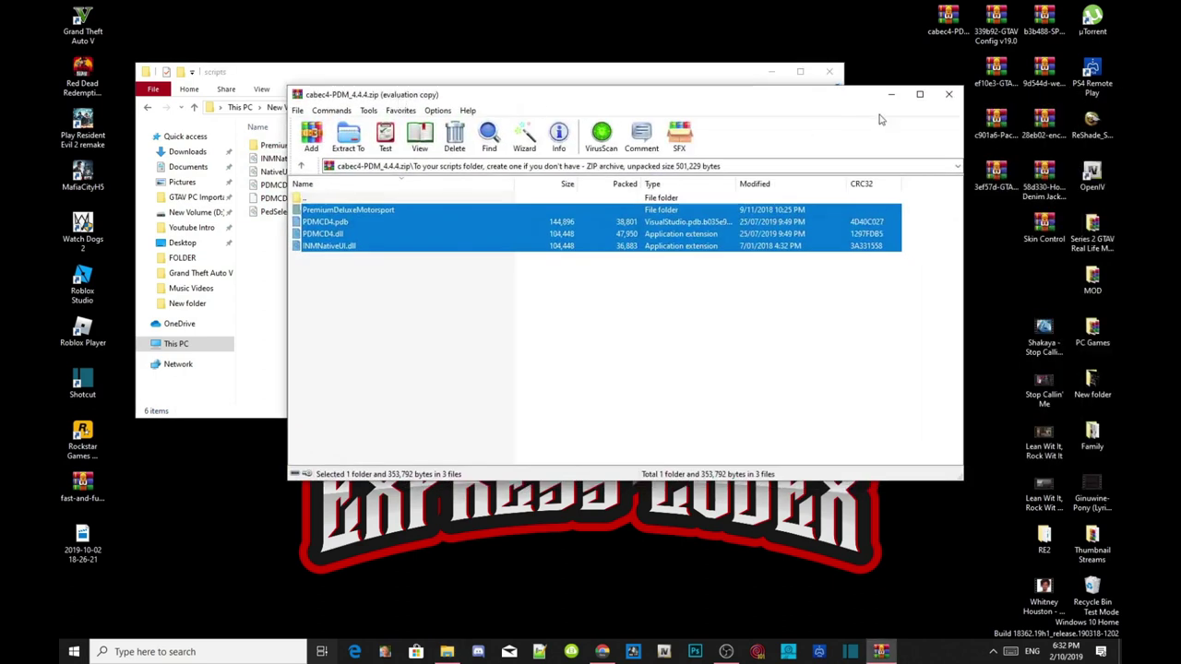
click(948, 95)
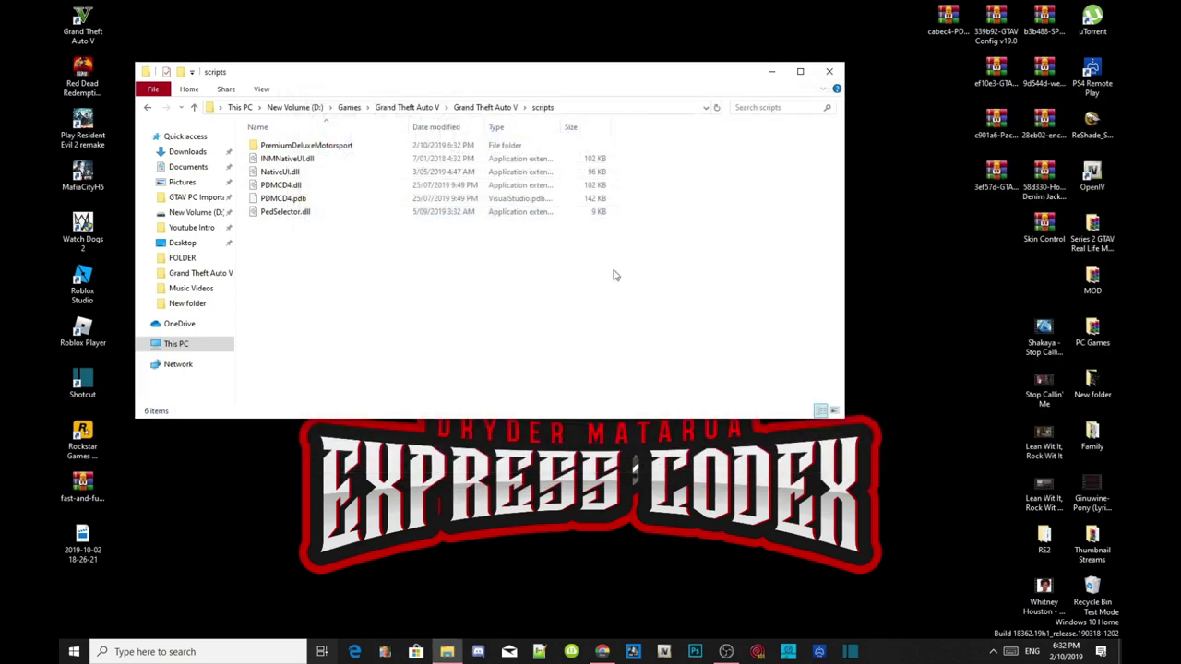
Go up to the Grand Theft Auto V folder and open 3ef57d-GTAV.HeapAdjuster.zip beside it.
click(486, 108)
drag(671, 82, 678, 58)
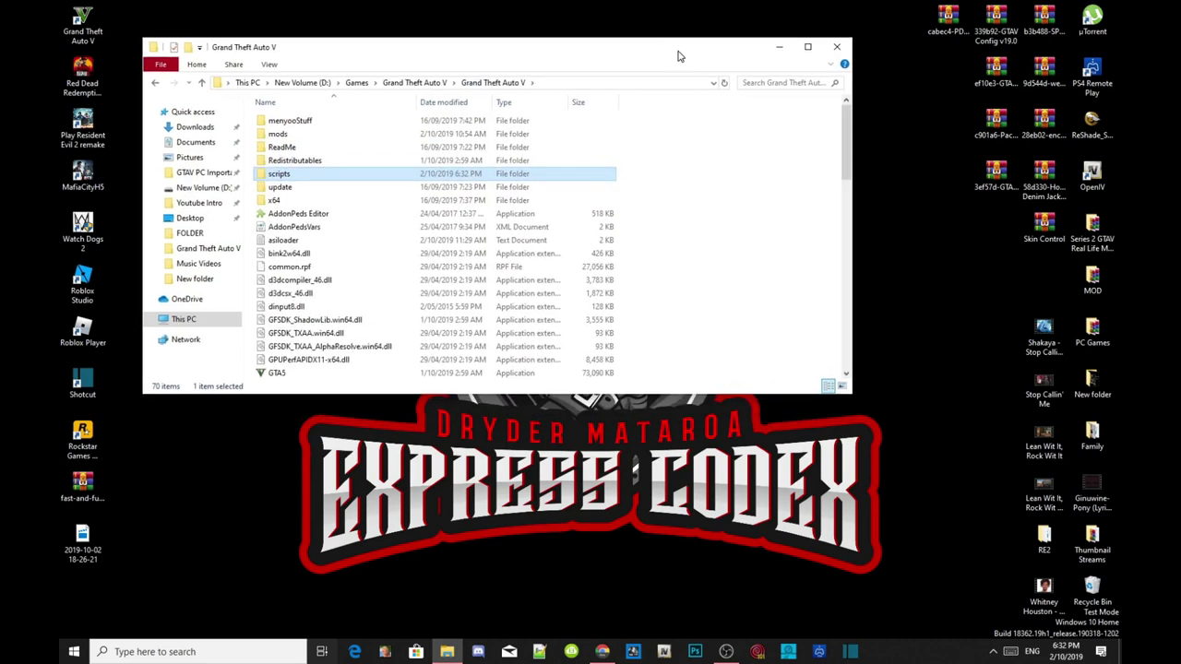
scroll(688, 212, down, 15)
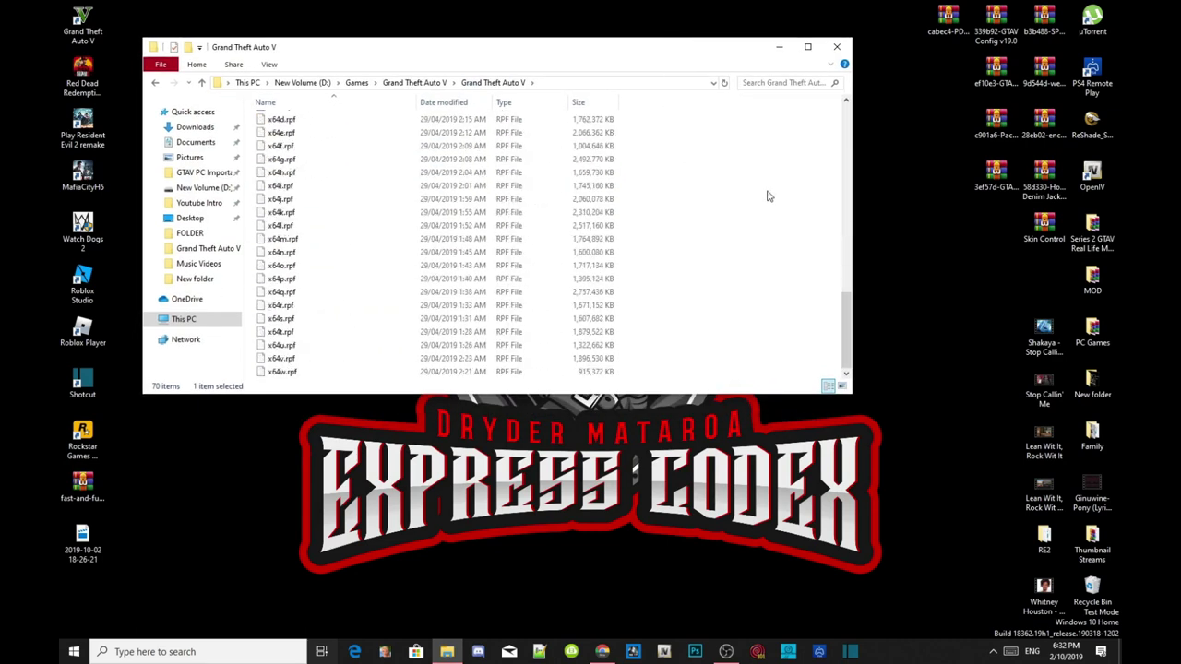
click(1010, 173)
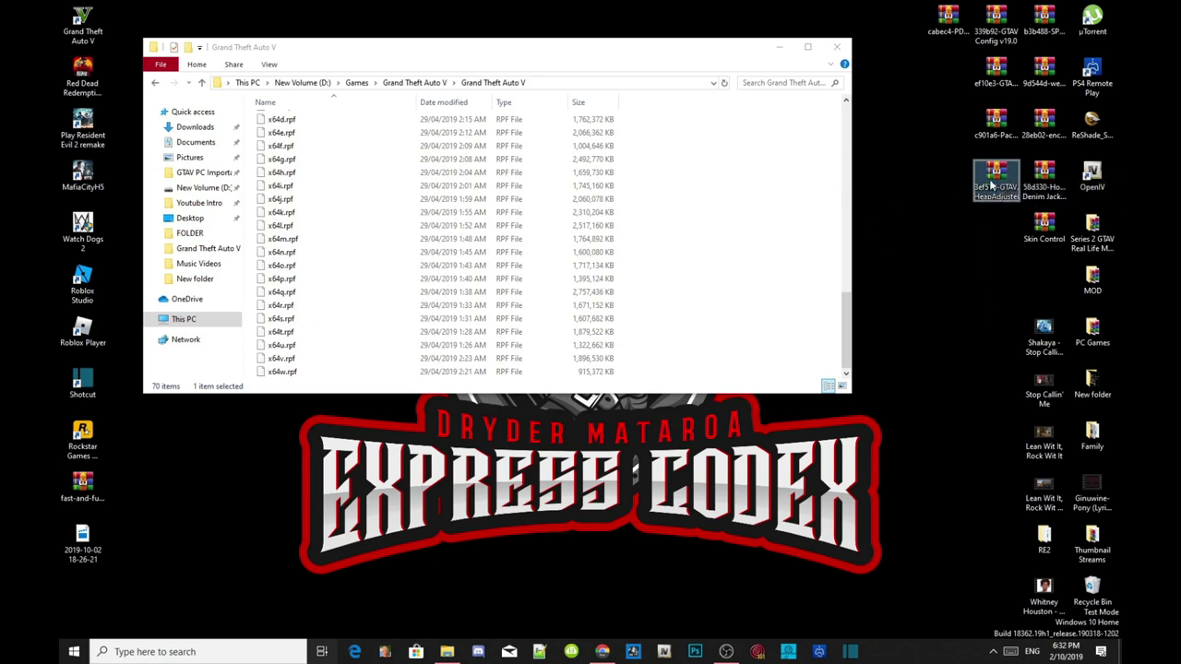
double_click(993, 185)
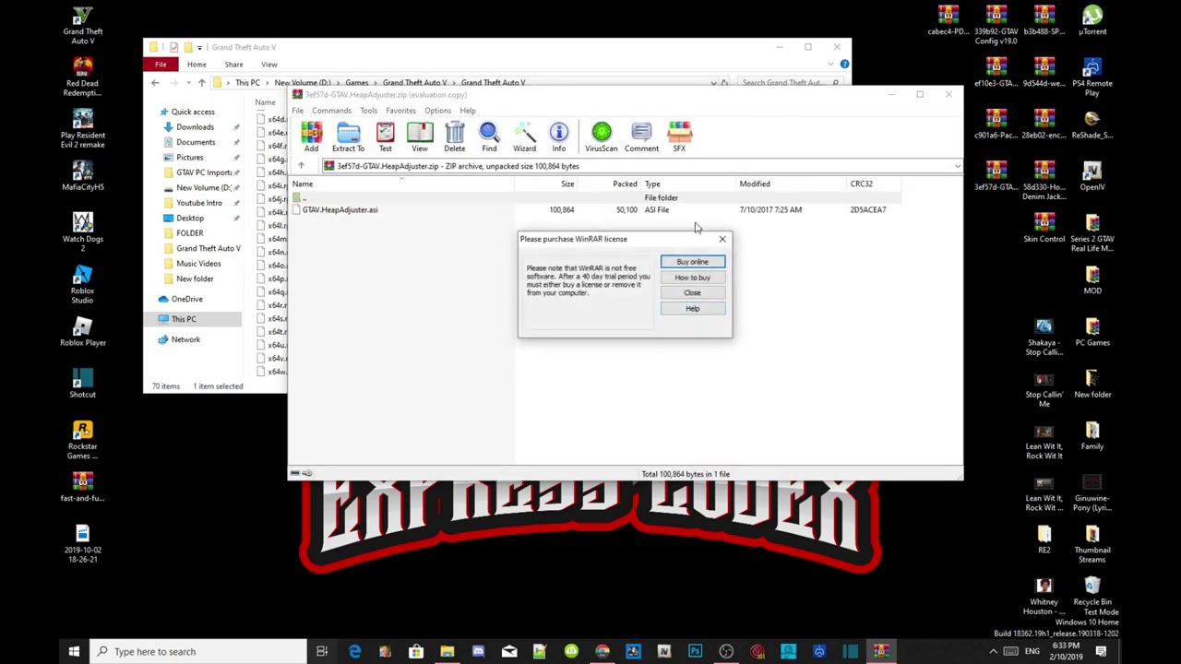
click(722, 240)
drag(389, 95, 969, 80)
scroll(630, 262, down, 10)
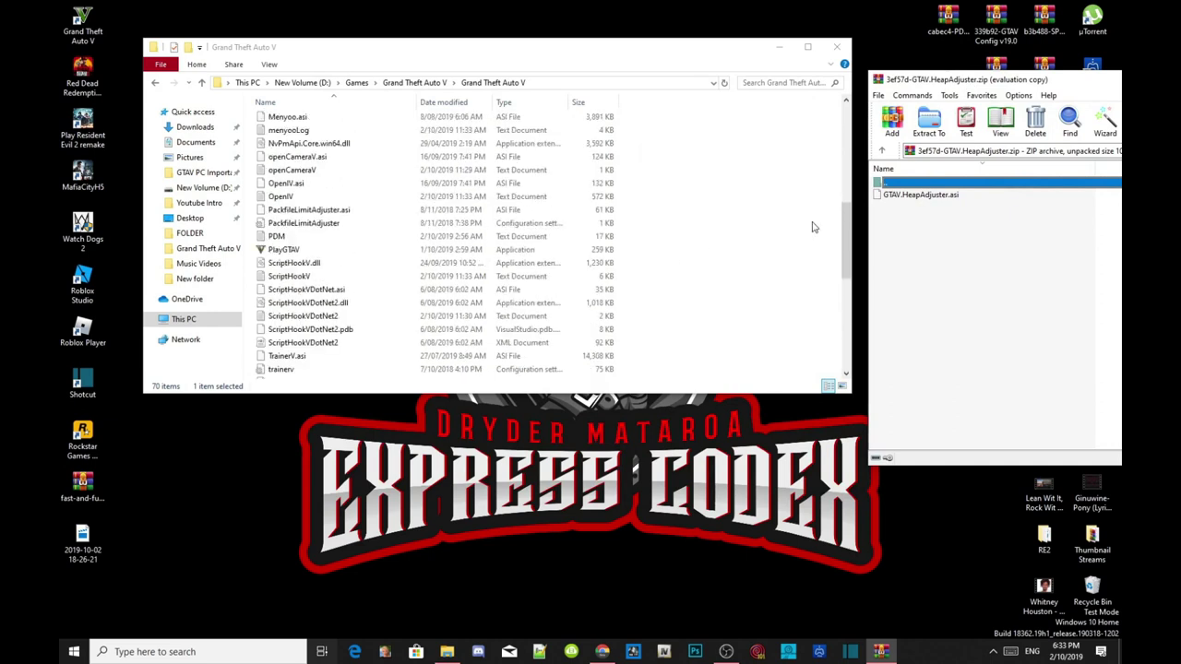
drag(909, 197, 679, 260)
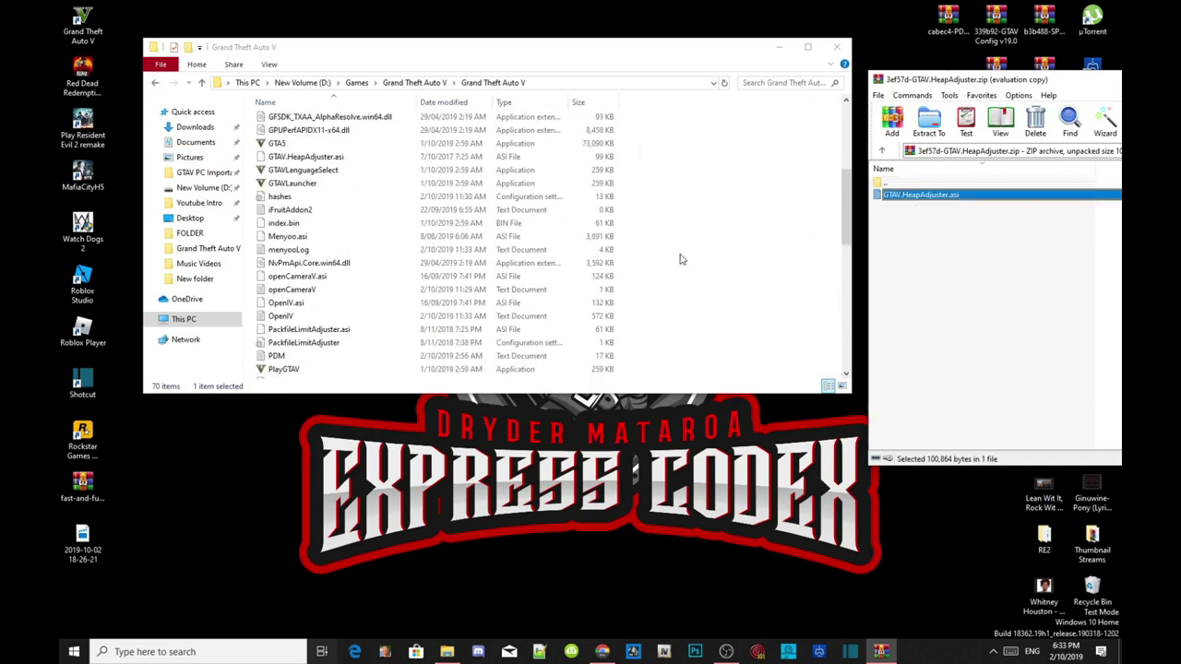
Copy GTAV.HeapAdjuster.asi into the game folder, replacing the existing copy, and close WinRAR.
click(330, 160)
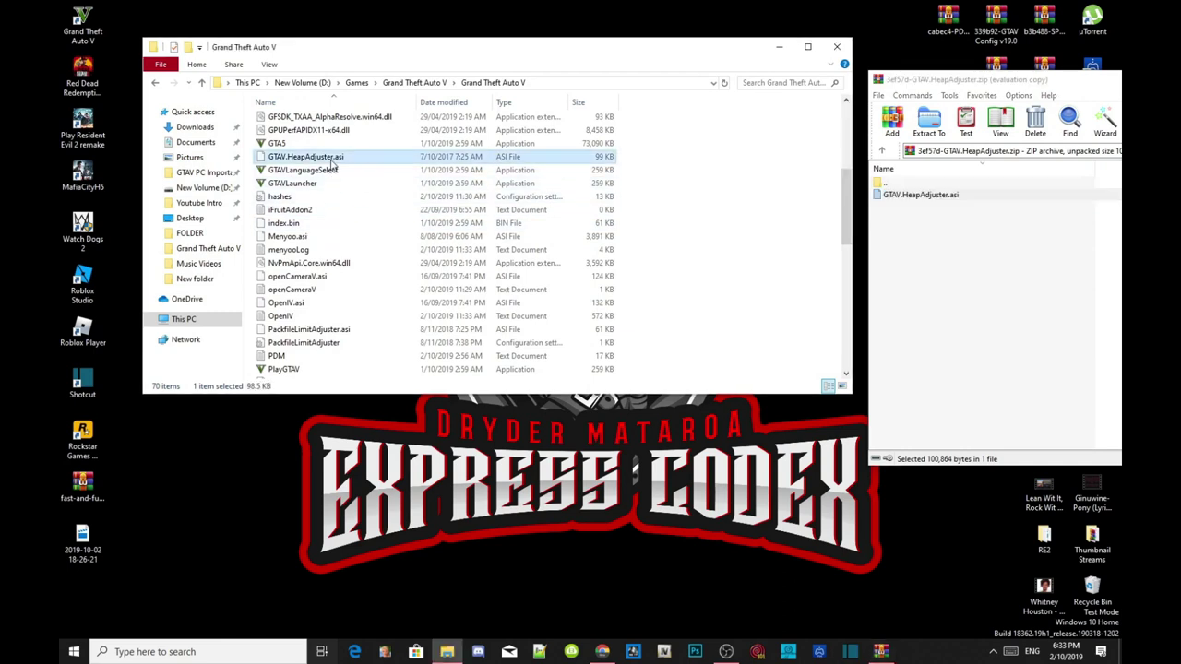
click(930, 281)
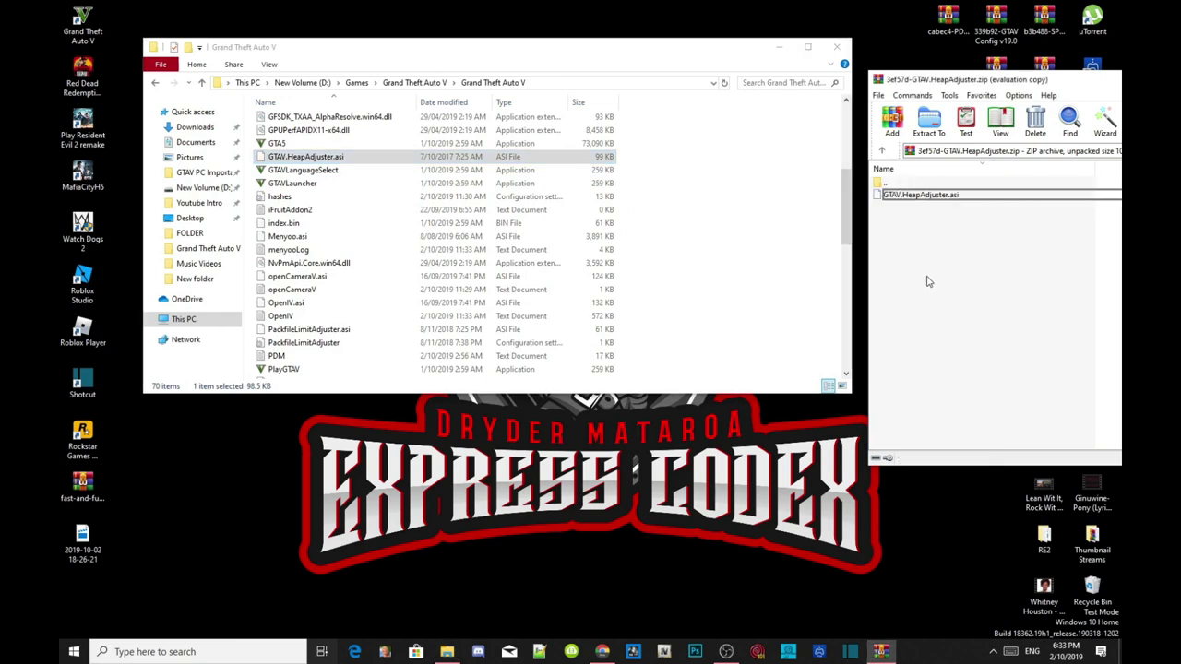
click(941, 198)
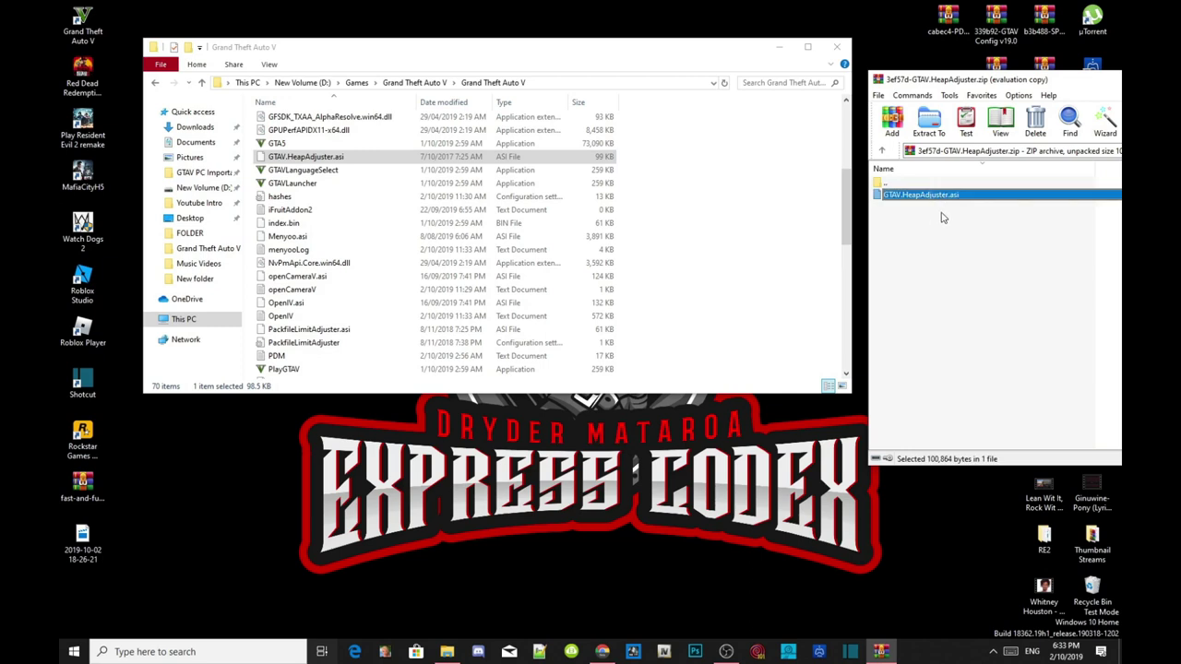
drag(948, 198, 739, 145)
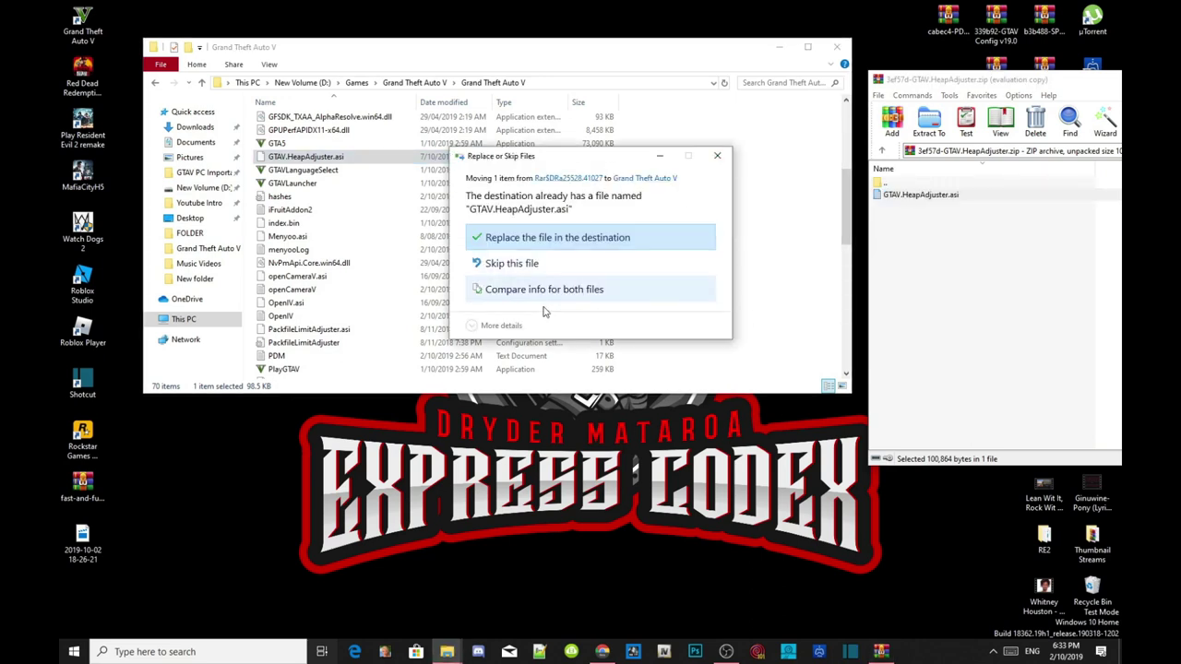
click(561, 238)
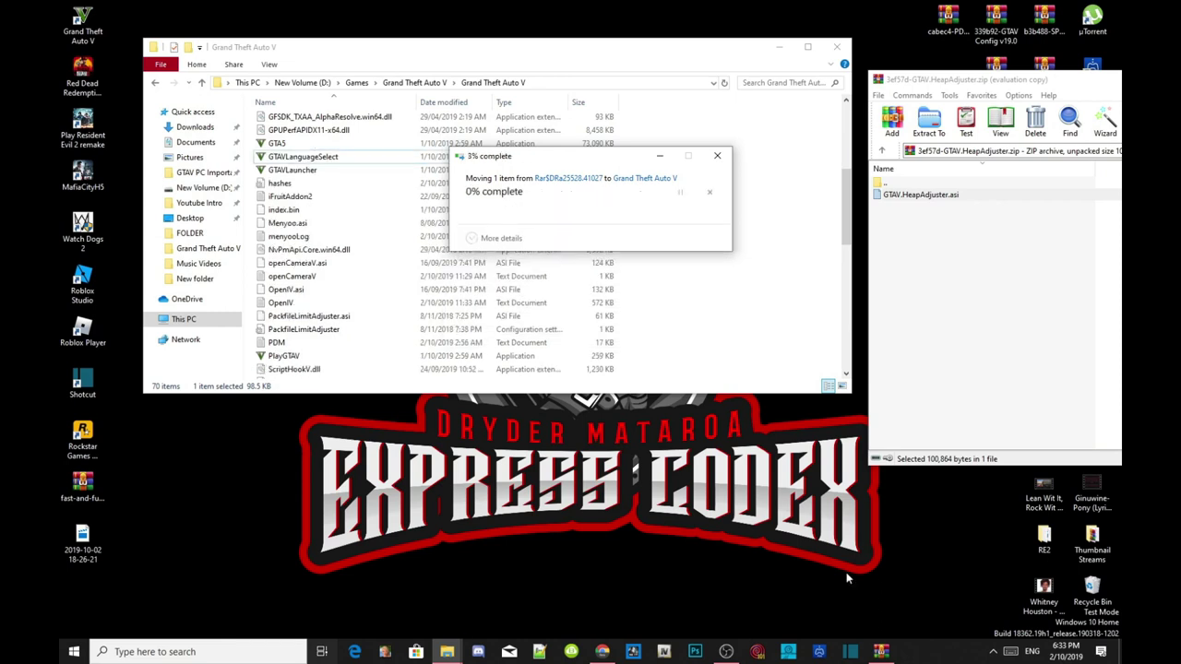
double_click(978, 79)
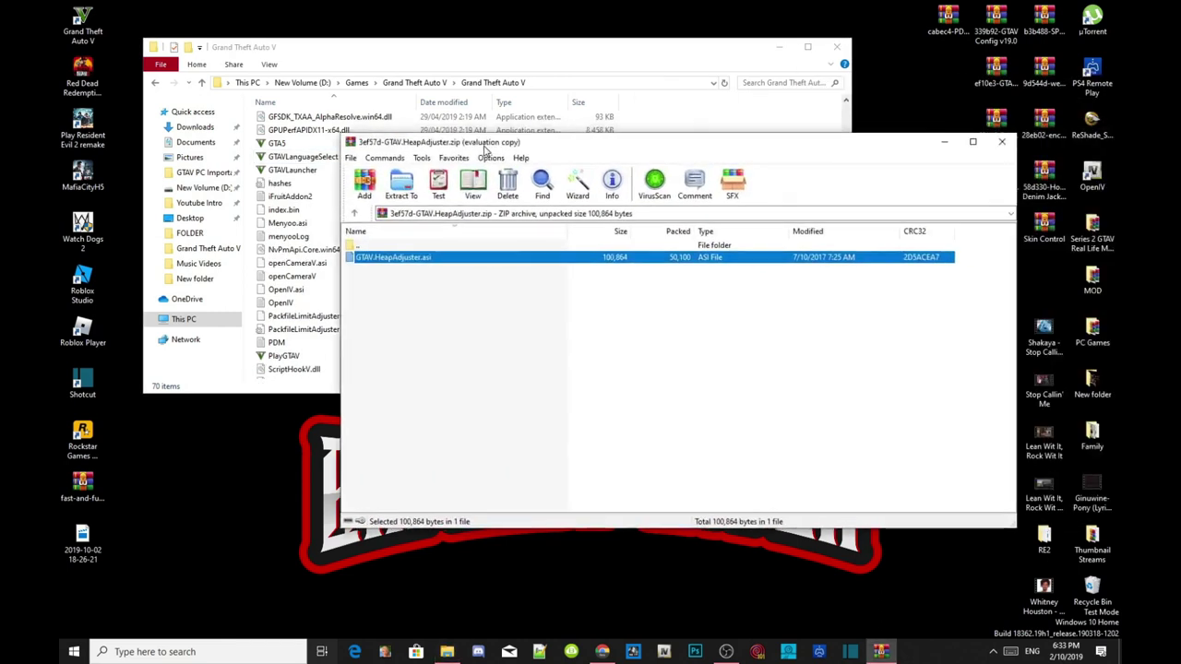
click(995, 144)
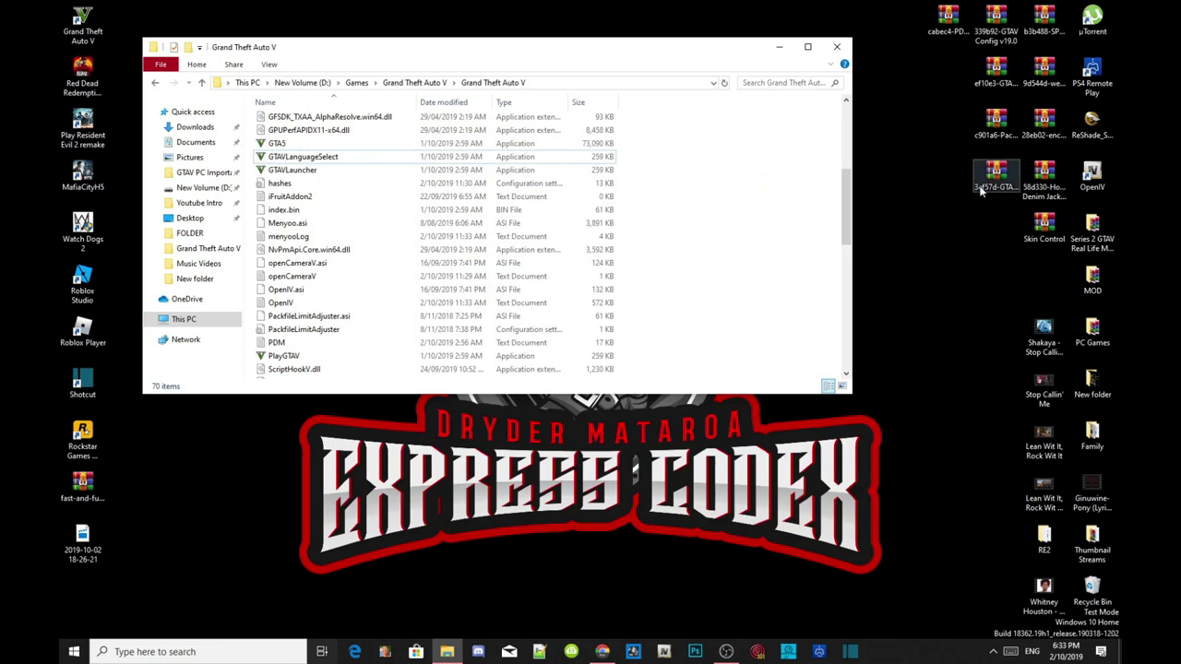
Open c901a6-PackfileLimitAdjuster.rar and locate its .asi and .ini files and the existing copies in the game folder.
double_click(997, 129)
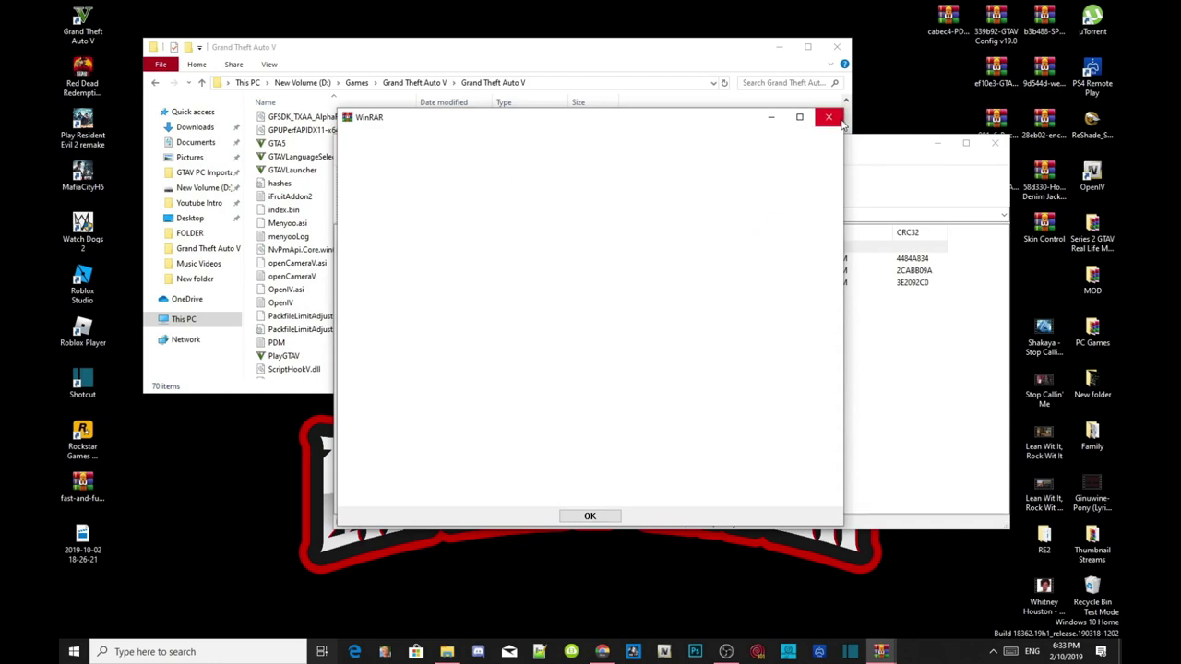
click(828, 116)
drag(425, 146, 1010, 74)
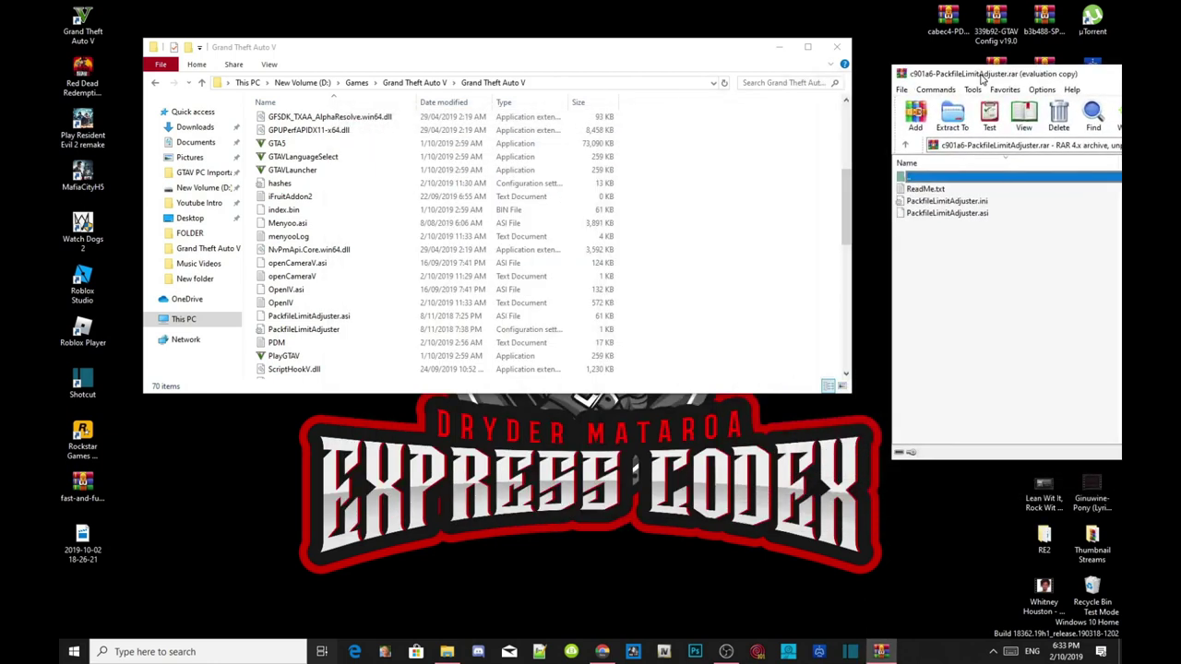
scroll(427, 277, down, 3)
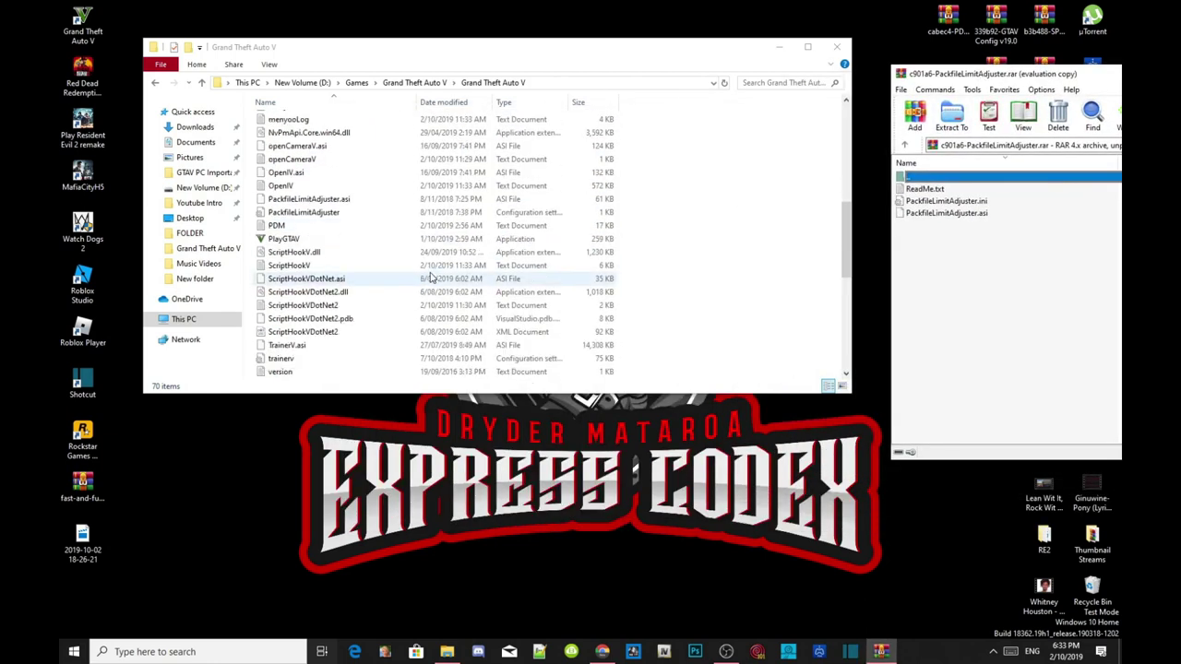
click(950, 218)
click(958, 202)
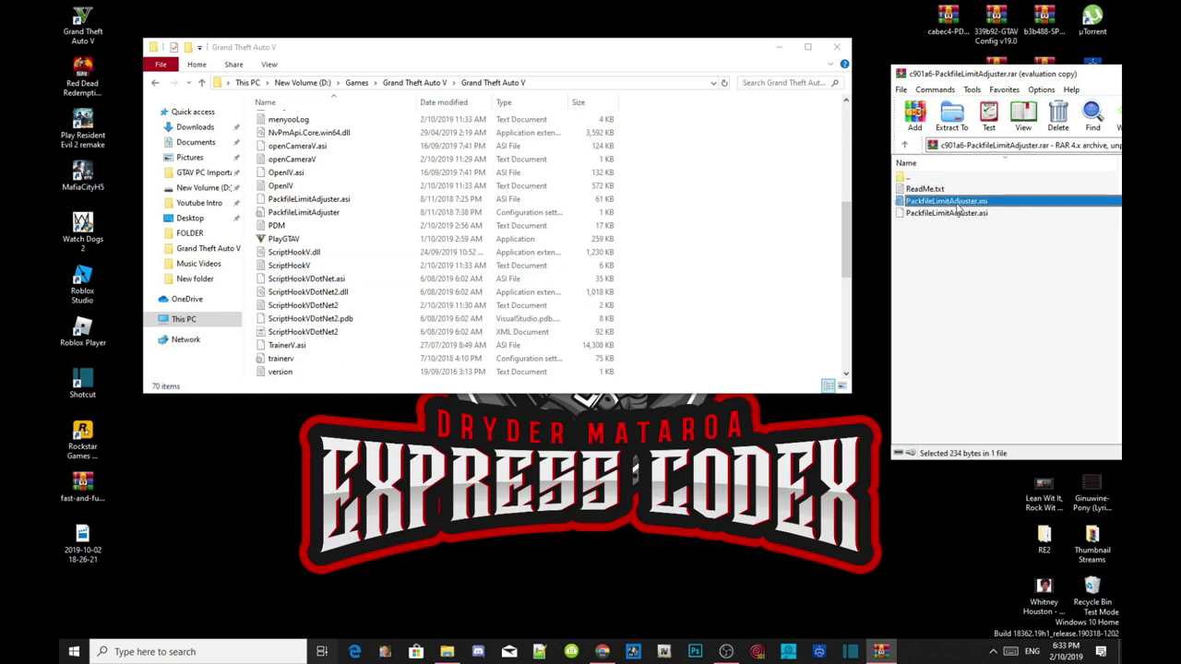
scroll(547, 270, down, 1)
scroll(547, 265, up, 3)
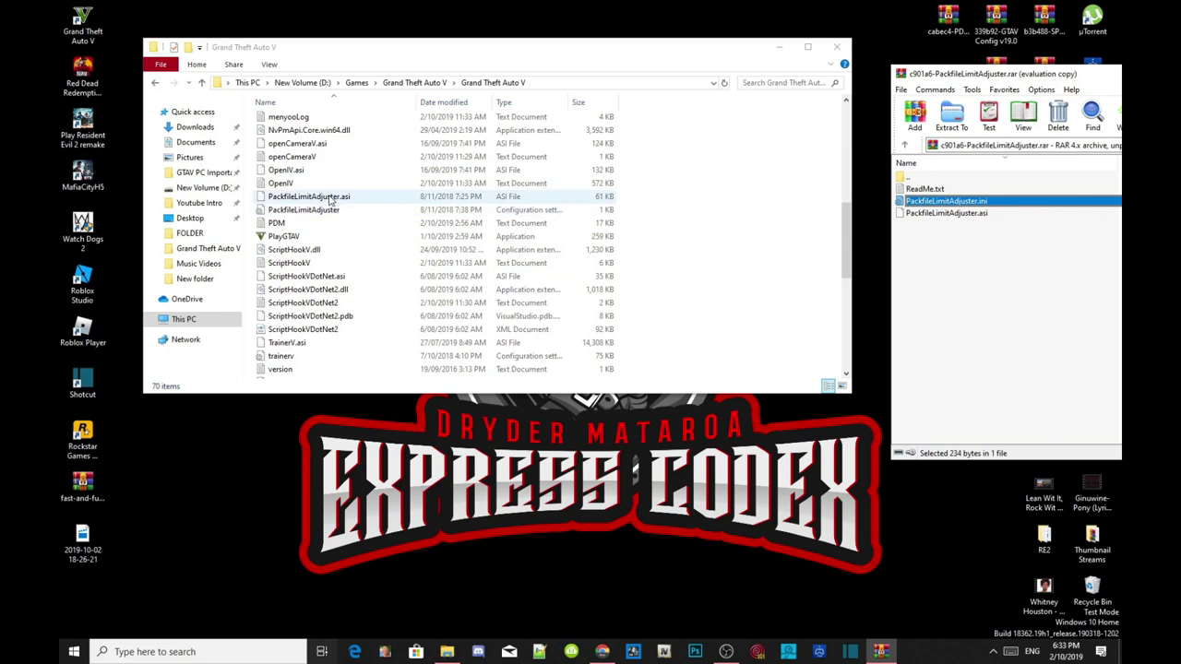
click(331, 201)
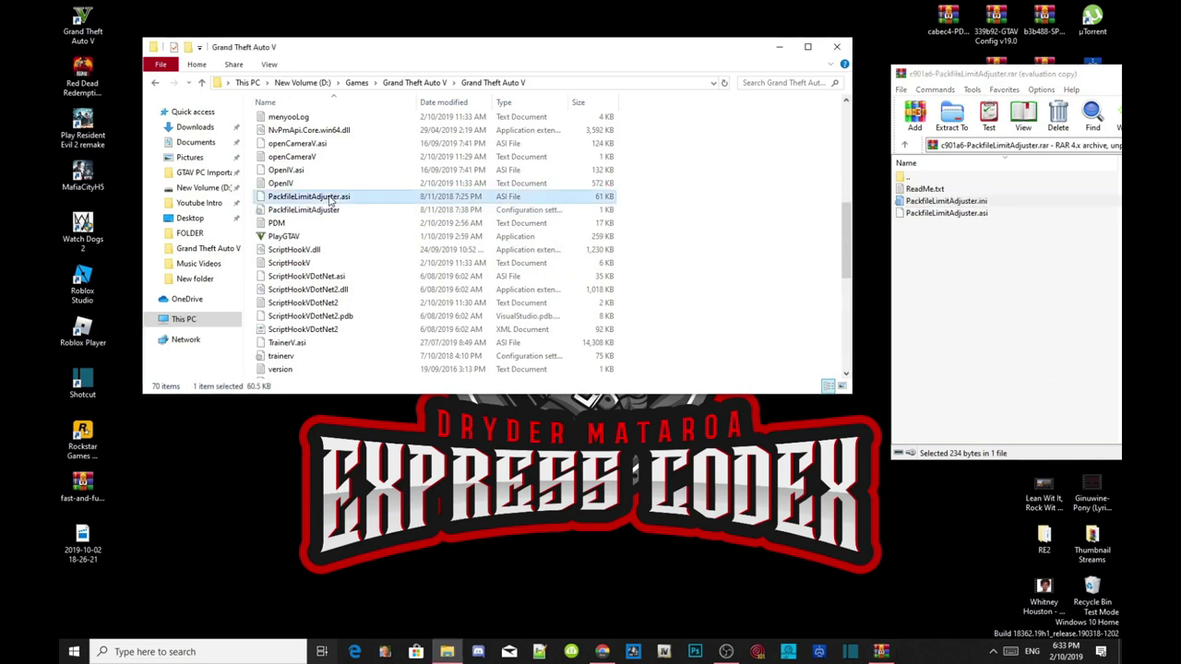
click(331, 210)
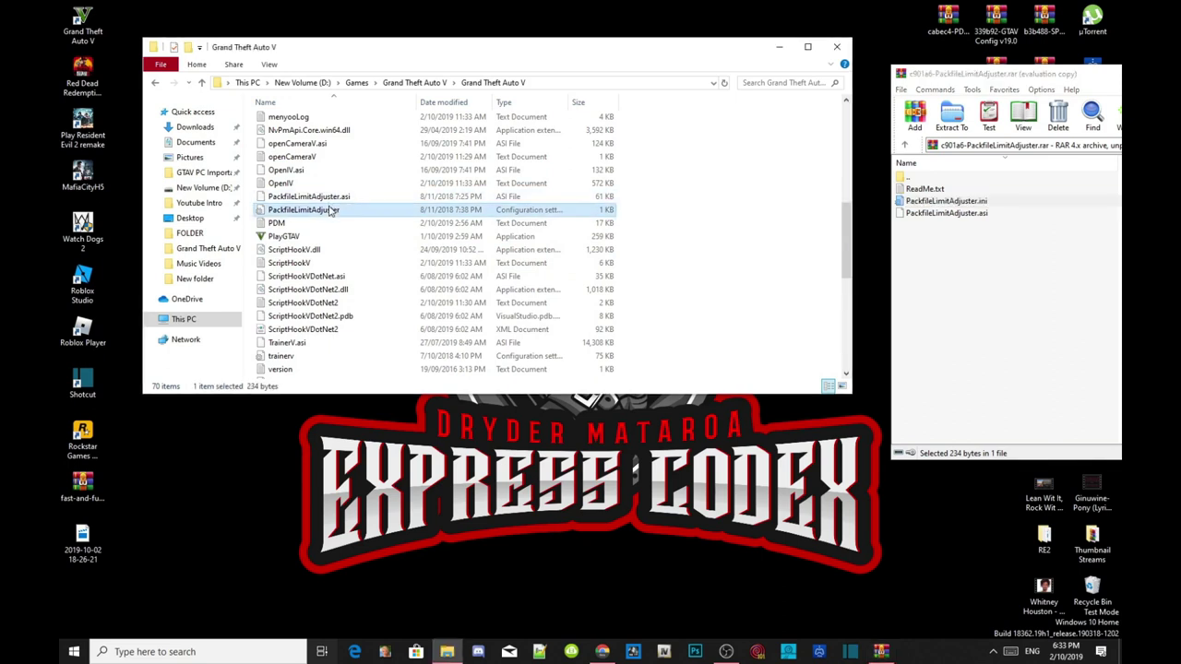
click(338, 197)
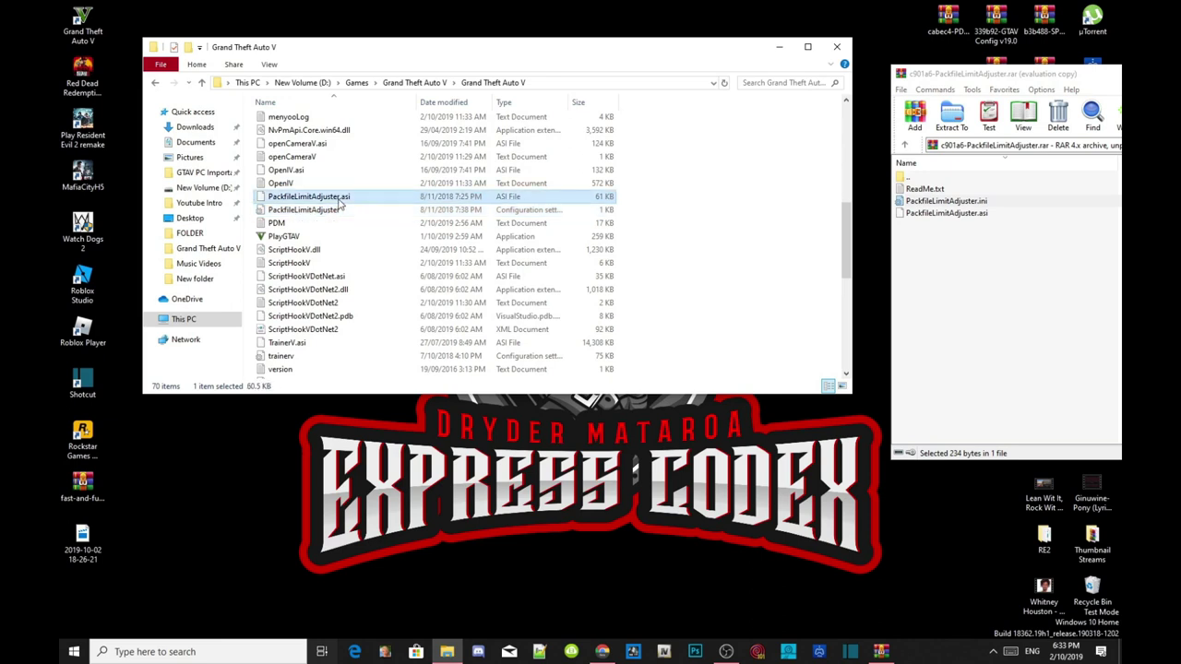
Copy PackfileLimitAdjuster.asi and .ini into the Grand Theft Auto V folder, replacing the old files, and close WinRAR.
click(1043, 269)
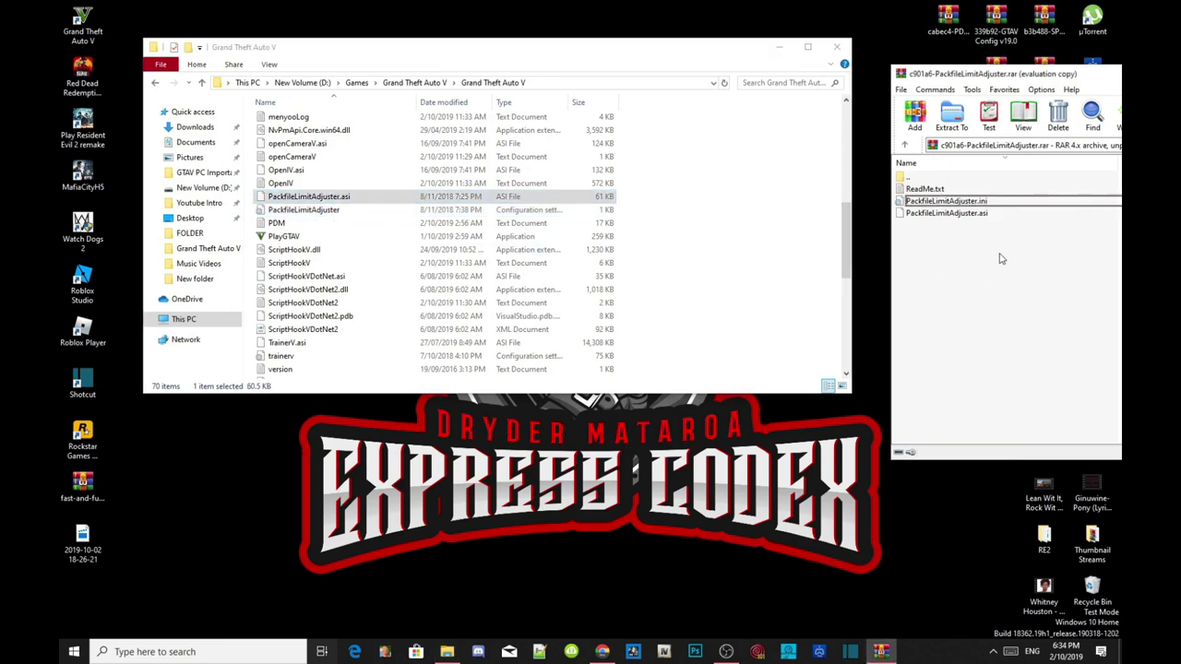
drag(971, 226, 965, 202)
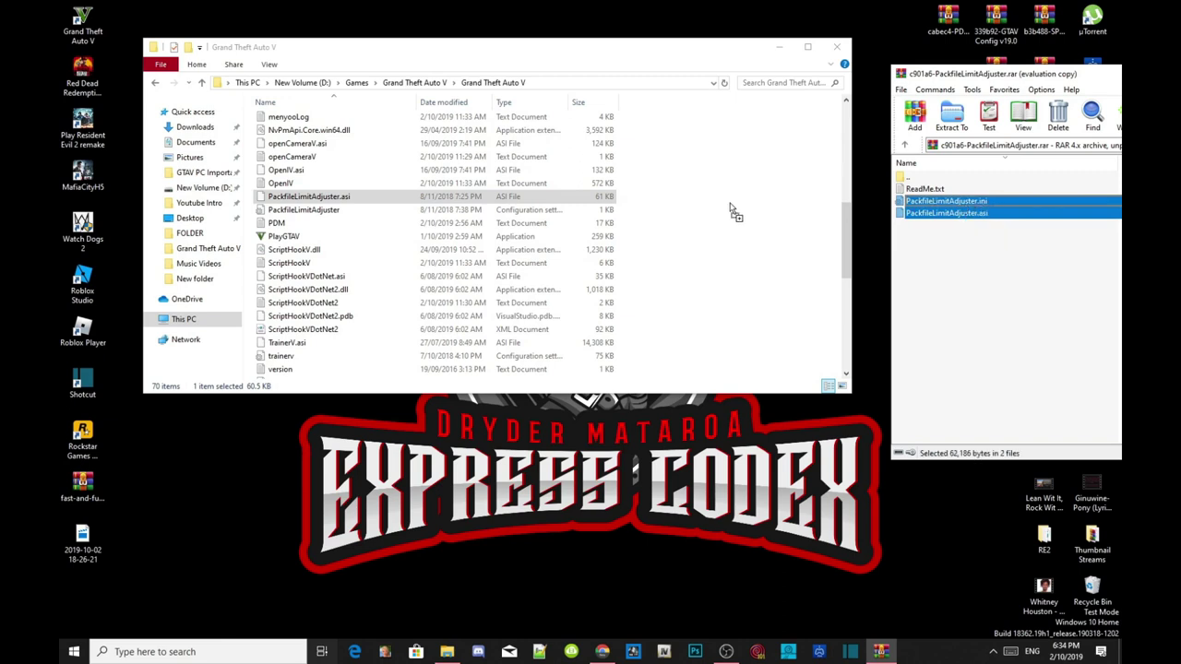
drag(731, 211, 730, 210)
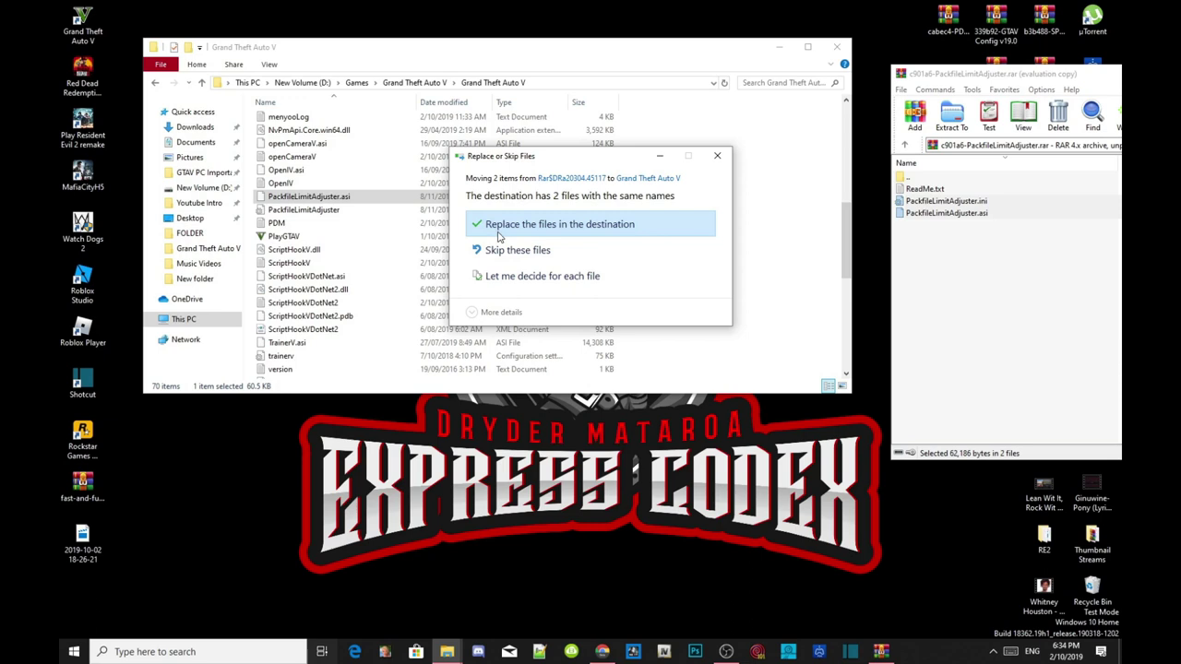
click(499, 231)
drag(1063, 74, 407, 147)
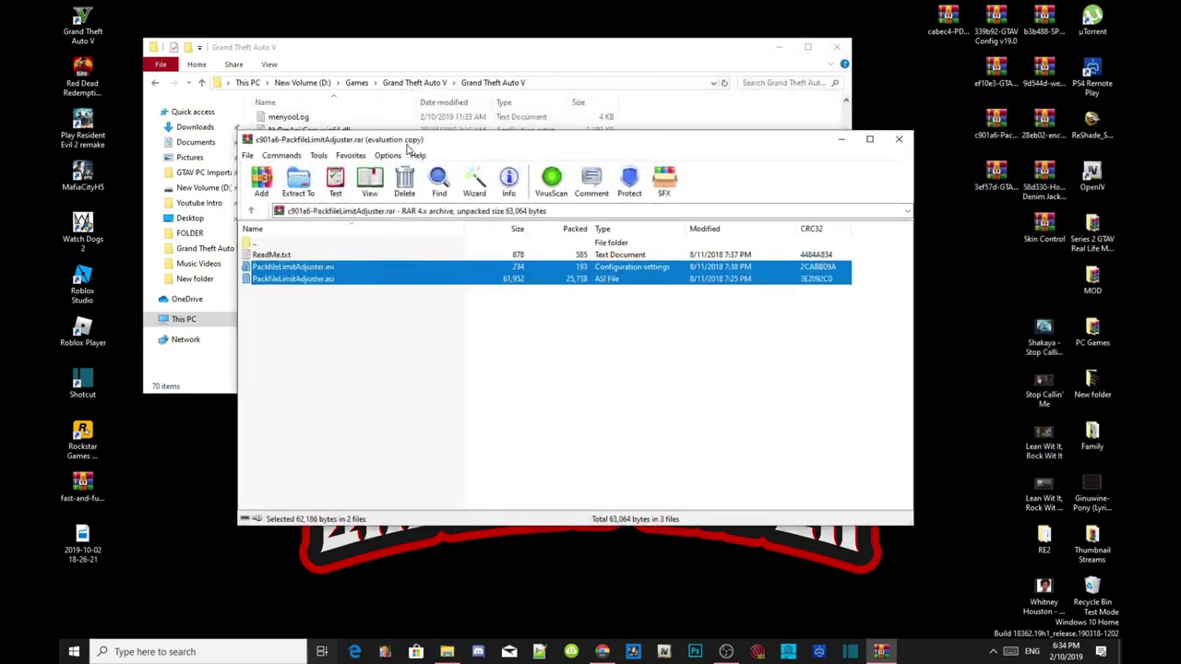
click(901, 138)
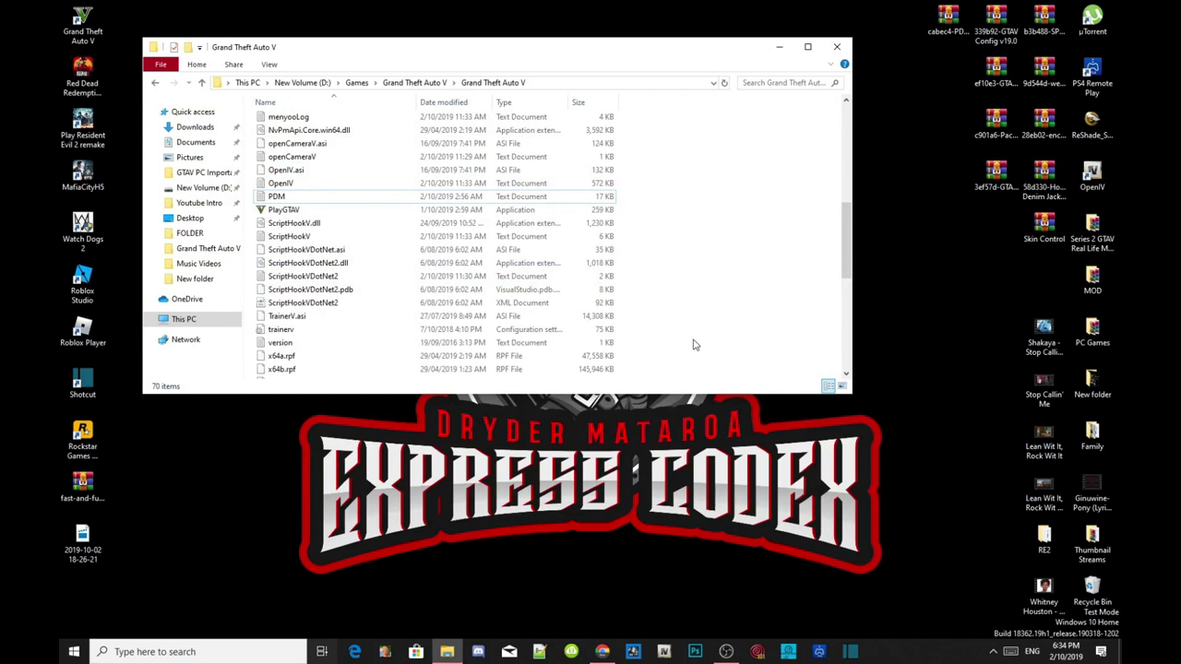
Refresh the game folder, close Explorer, and refresh the desktop.
scroll(721, 248, up, 10)
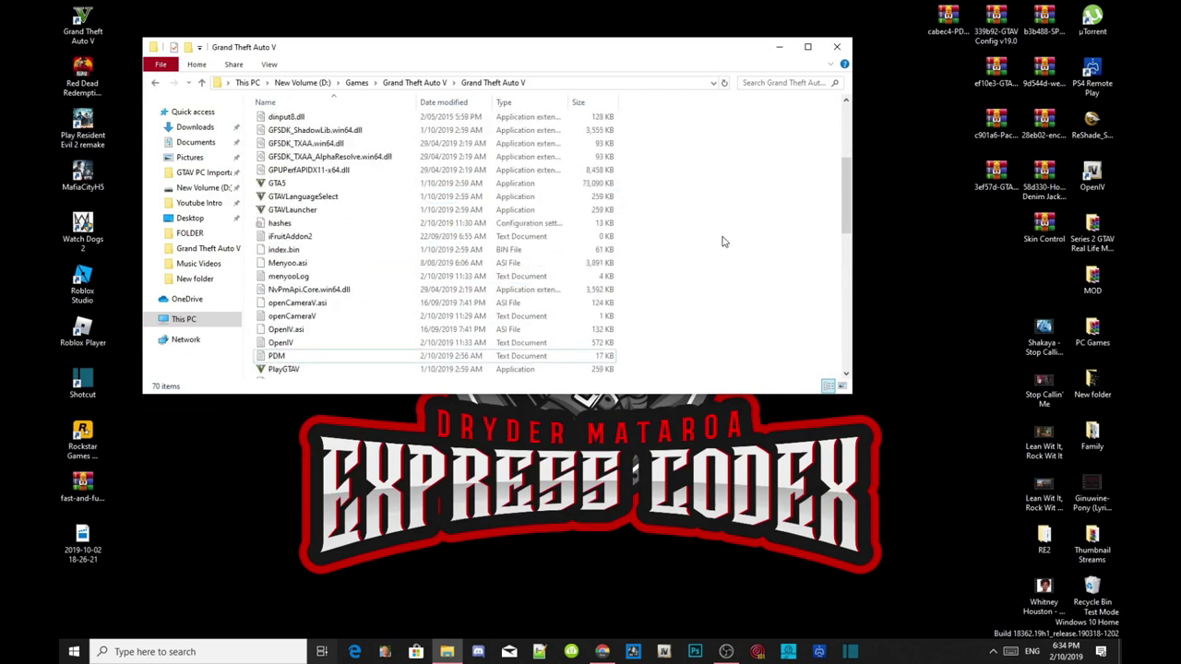
right_click(725, 240)
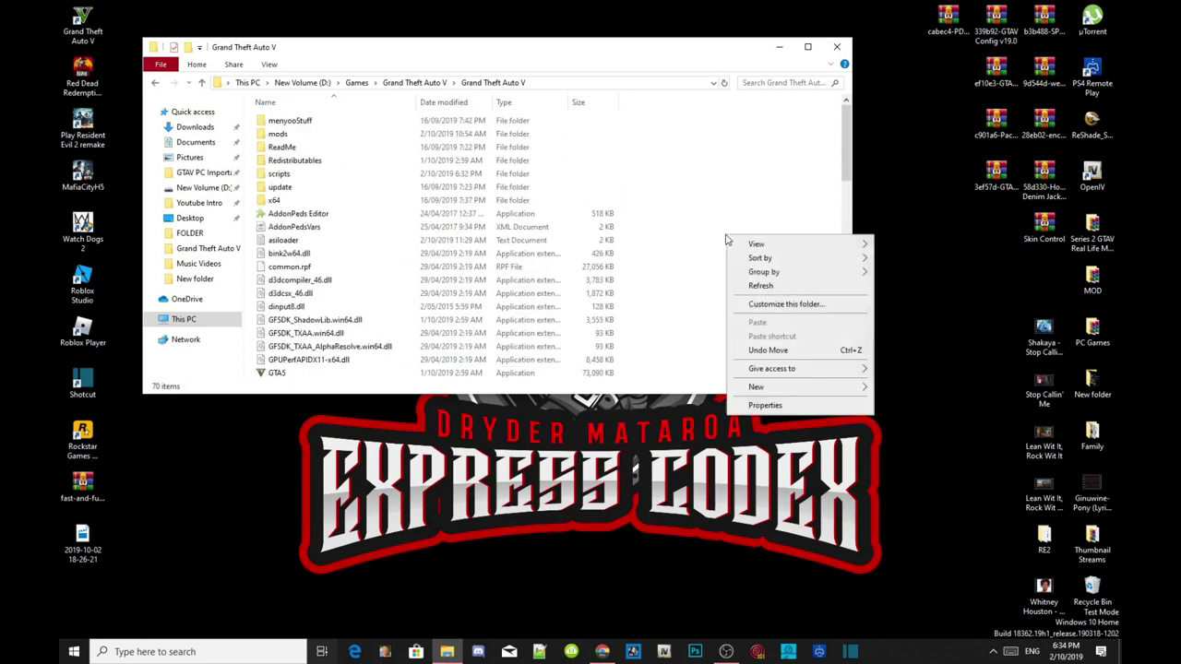
click(761, 287)
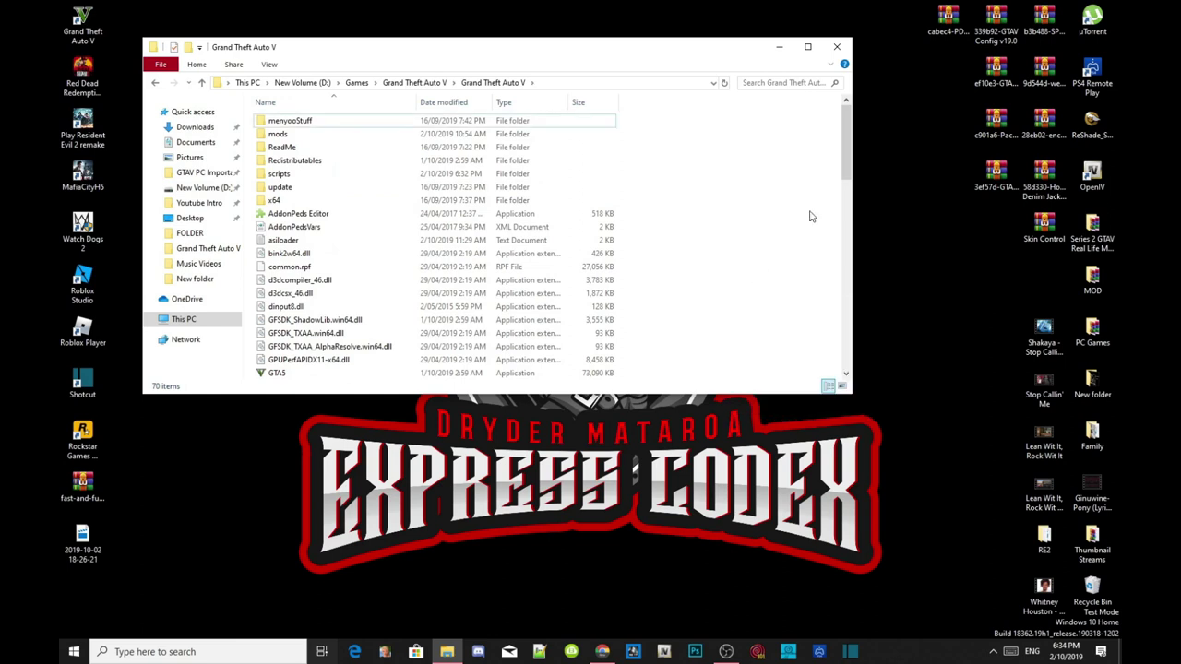
click(836, 49)
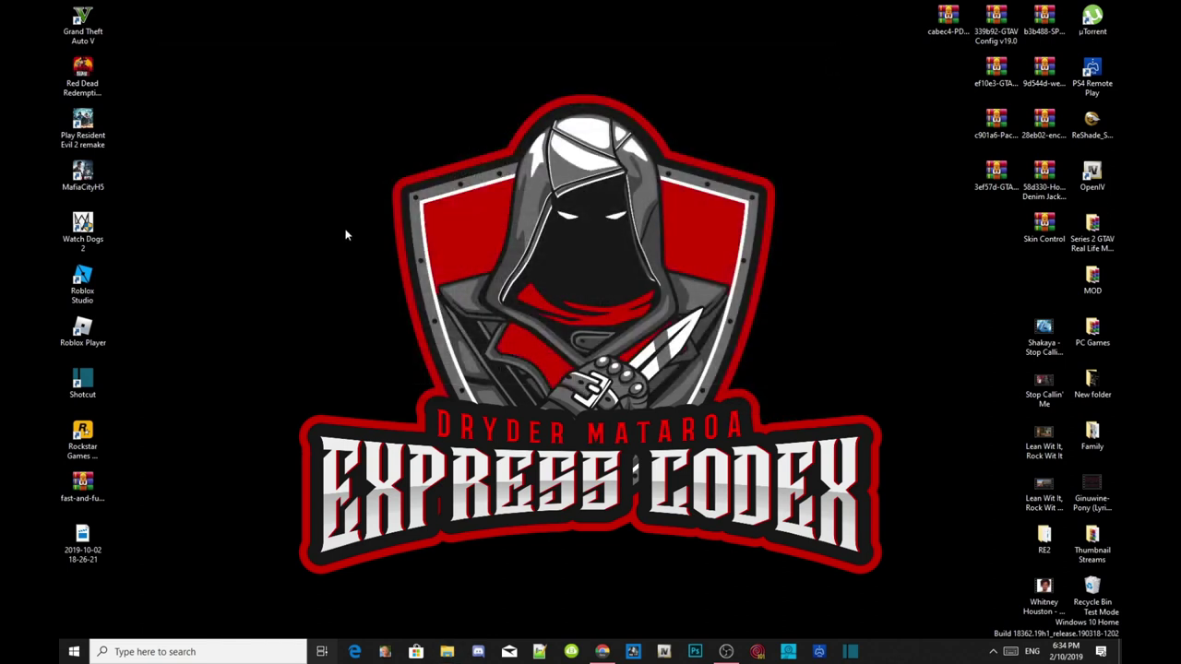
right_click(323, 79)
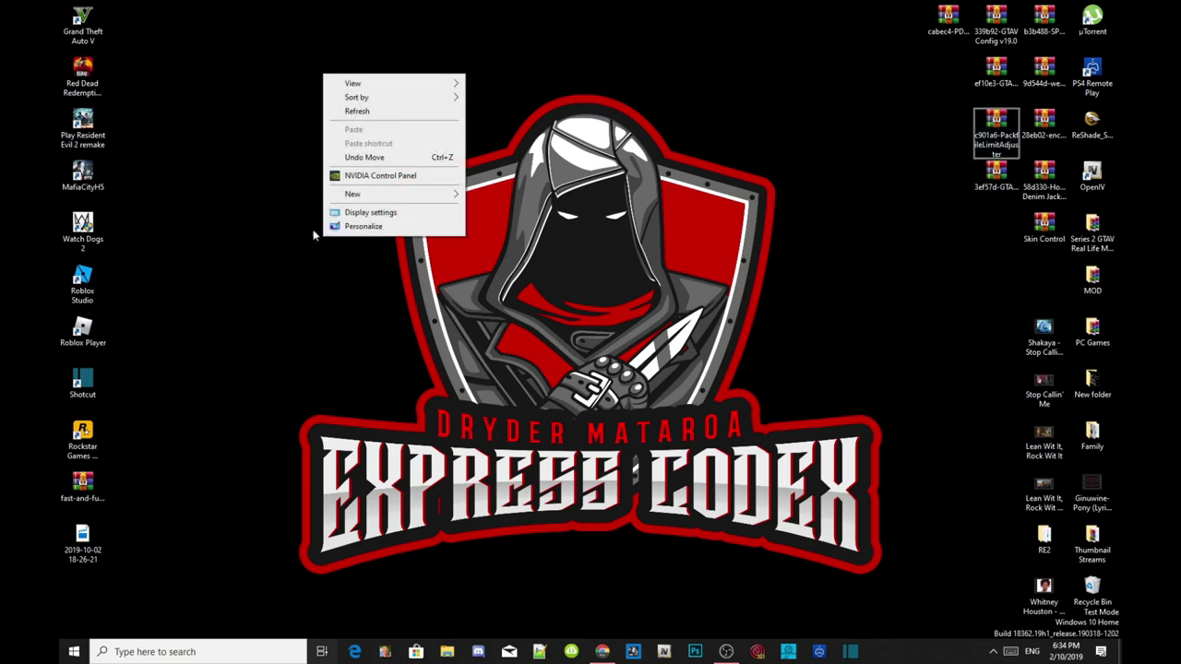
click(351, 116)
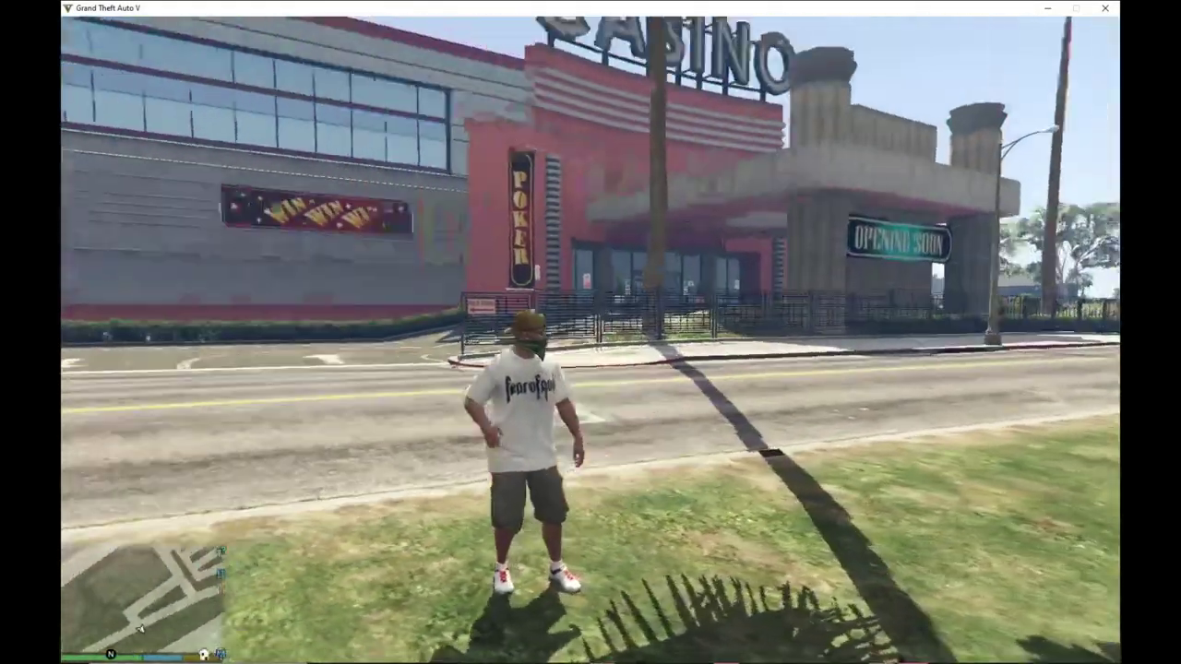
Run the character up the road across the grass toward the freeway and skyline.
key(w)
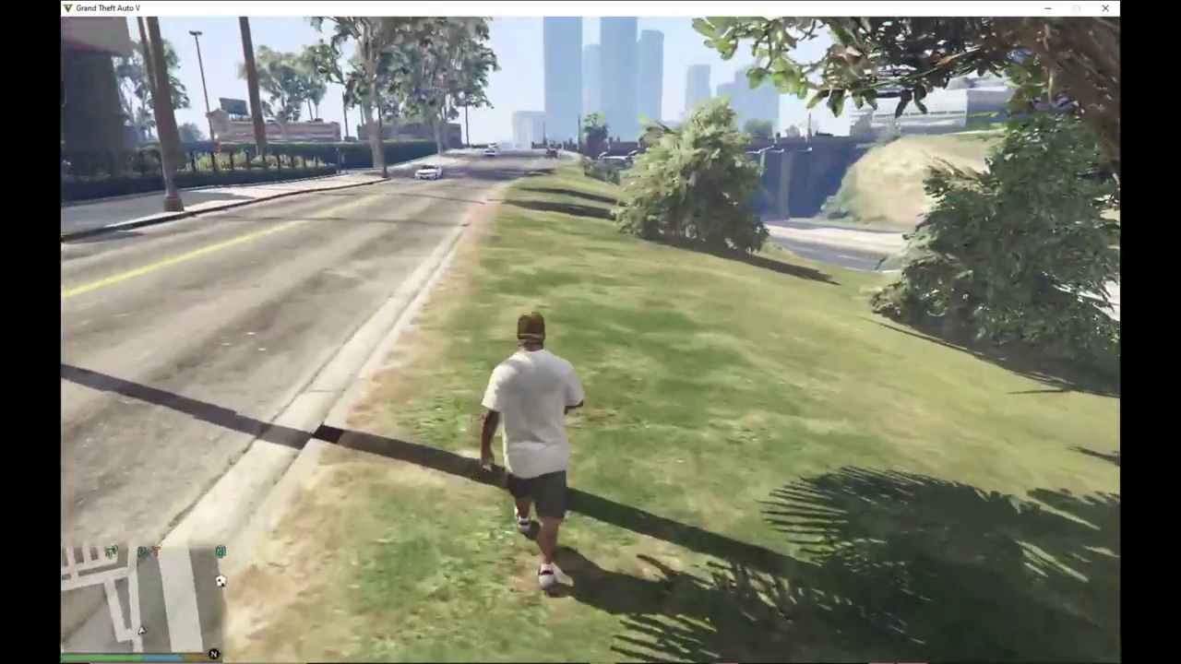
key(w)
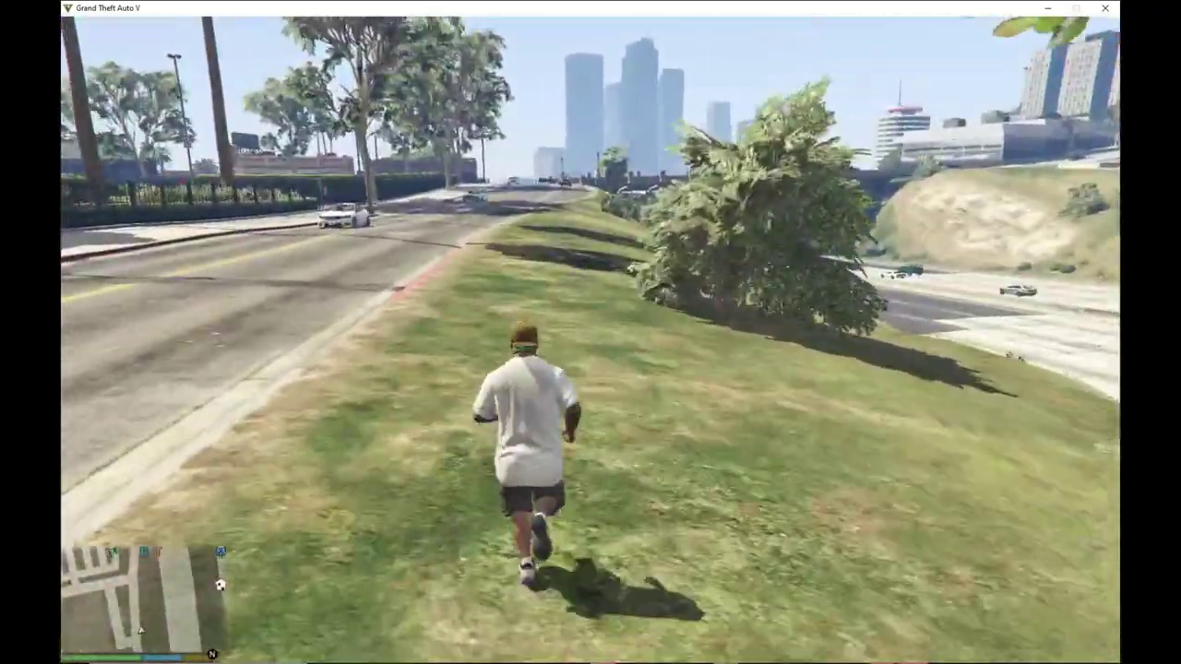
key(w)
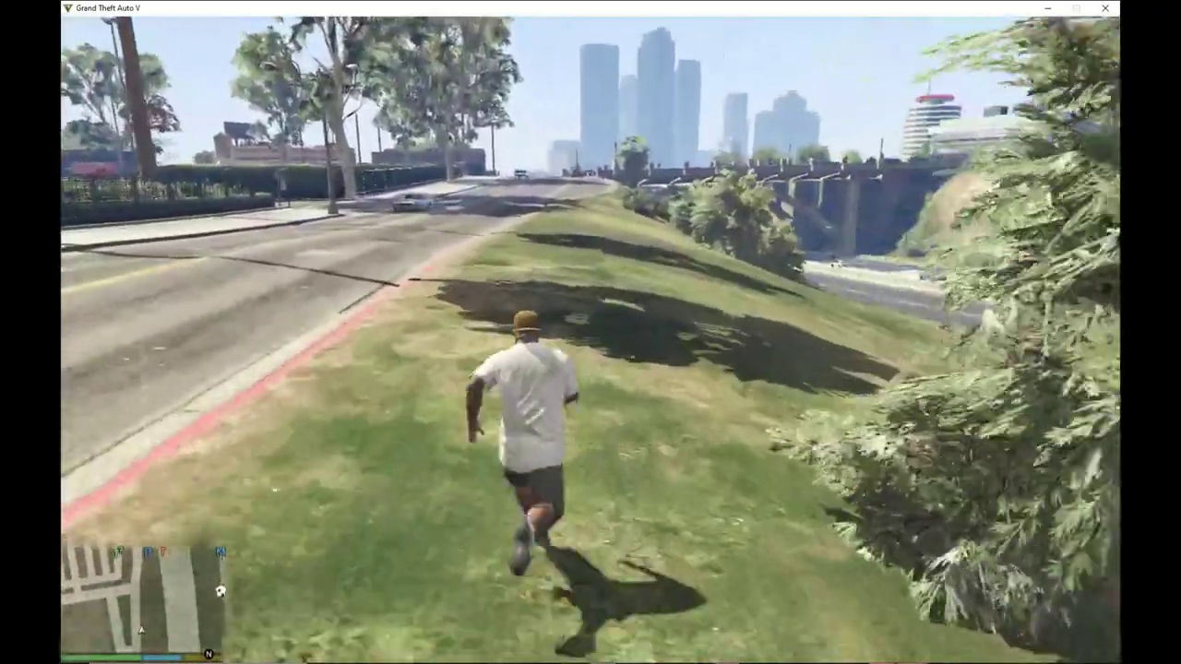
key(w)
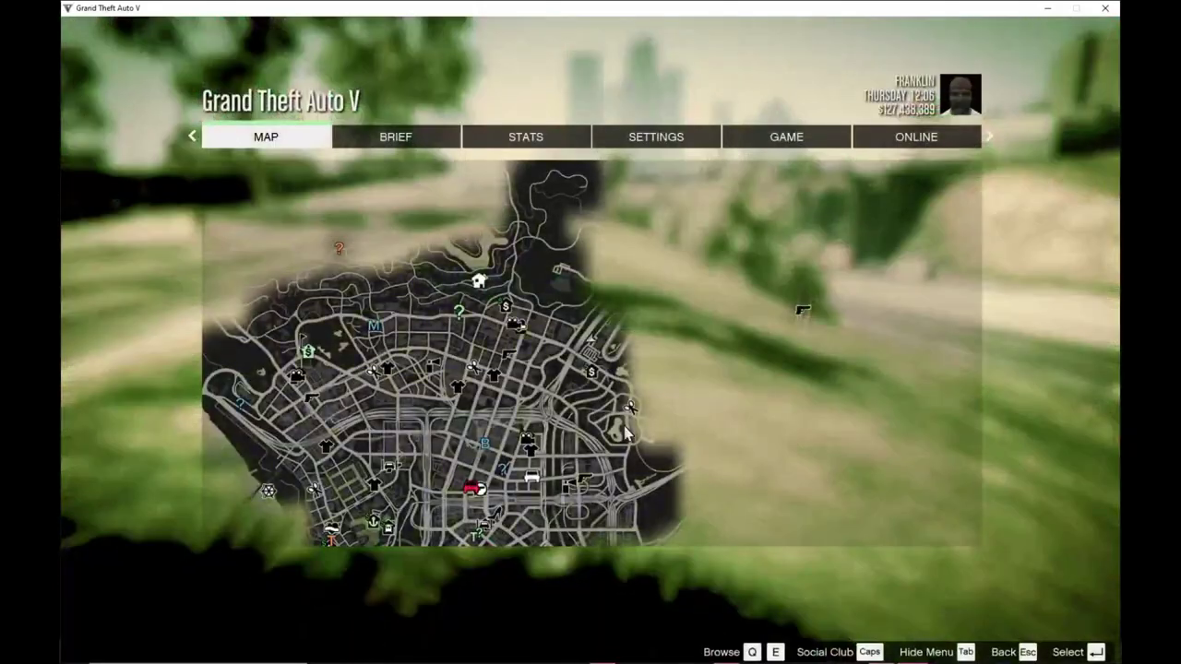
Place a map waypoint on the Premium Deluxe Motorsport dealership and resume play.
click(625, 434)
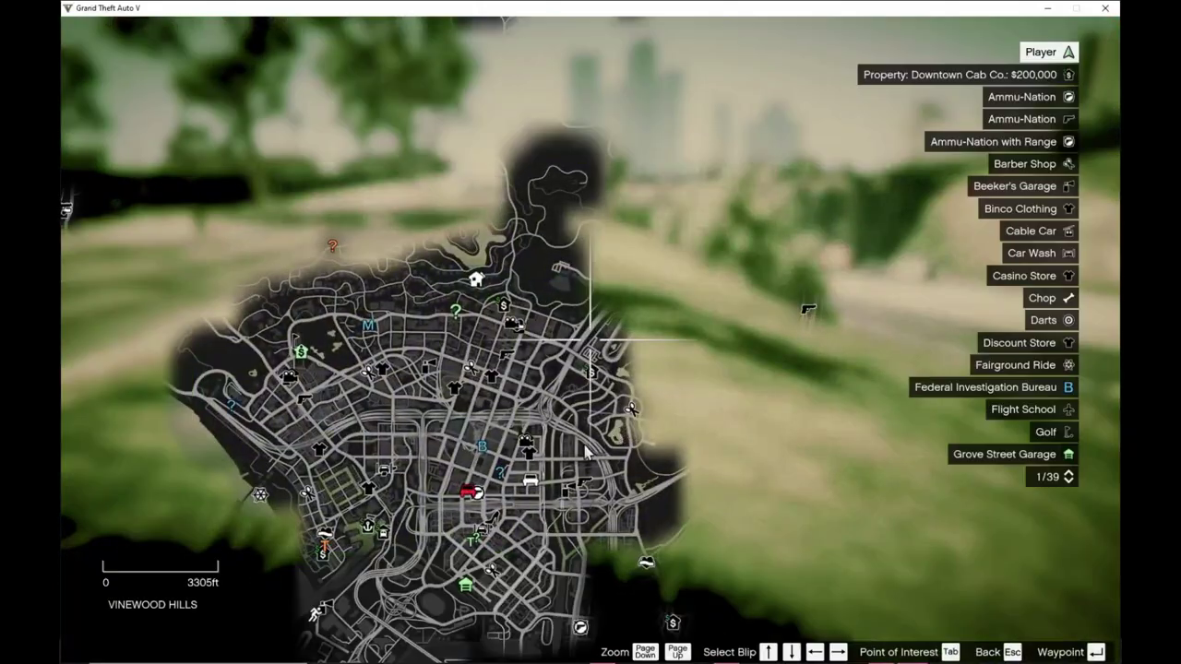
scroll(750, 369, up, 3)
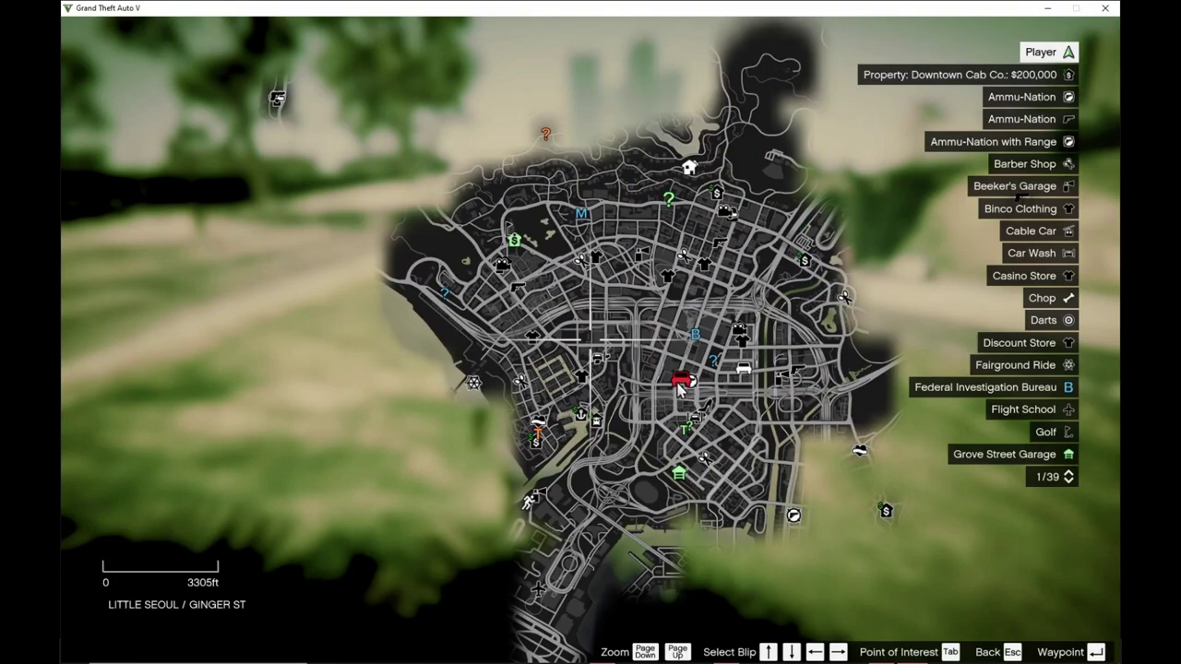
scroll(679, 387, up, 5)
drag(691, 390, 434, 284)
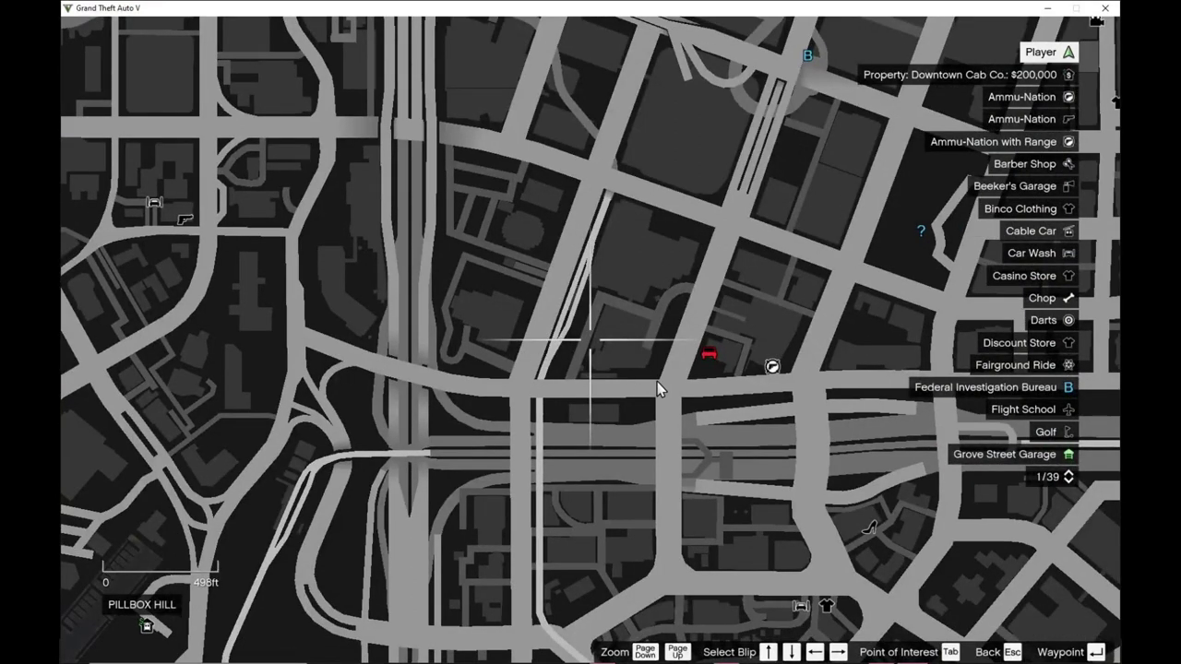
click(656, 387)
key(Escape)
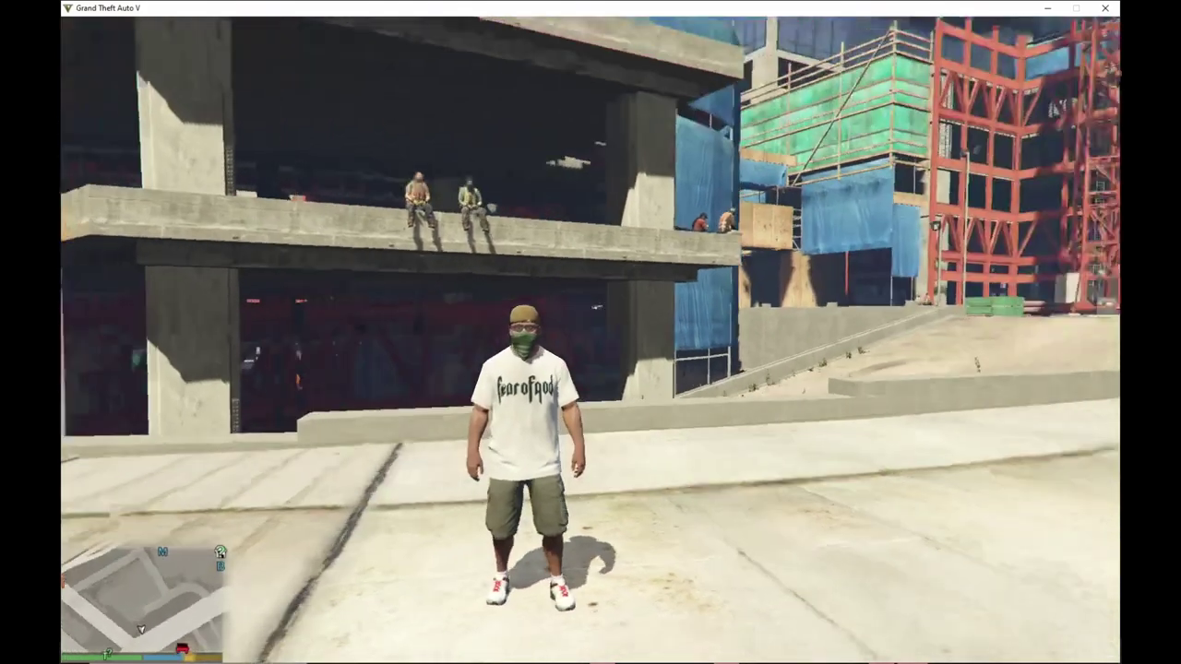
Walk into the Premium Deluxe Motorsport showroom to the sales desk and open the vehicle shop.
key(a)
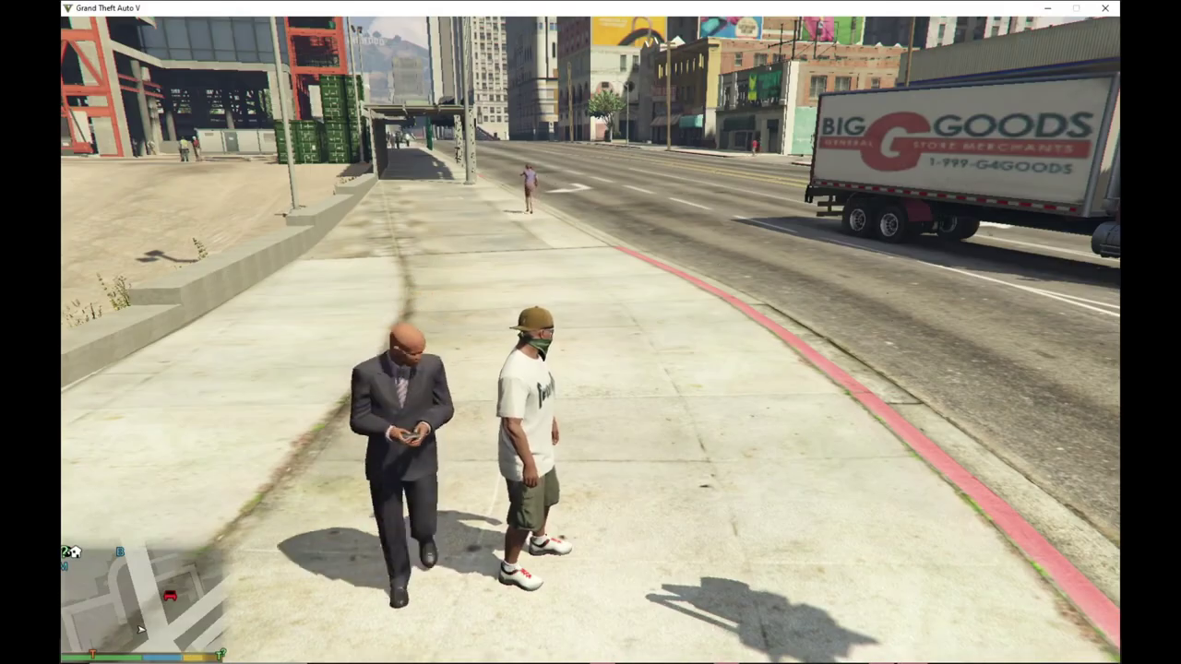
key(w)
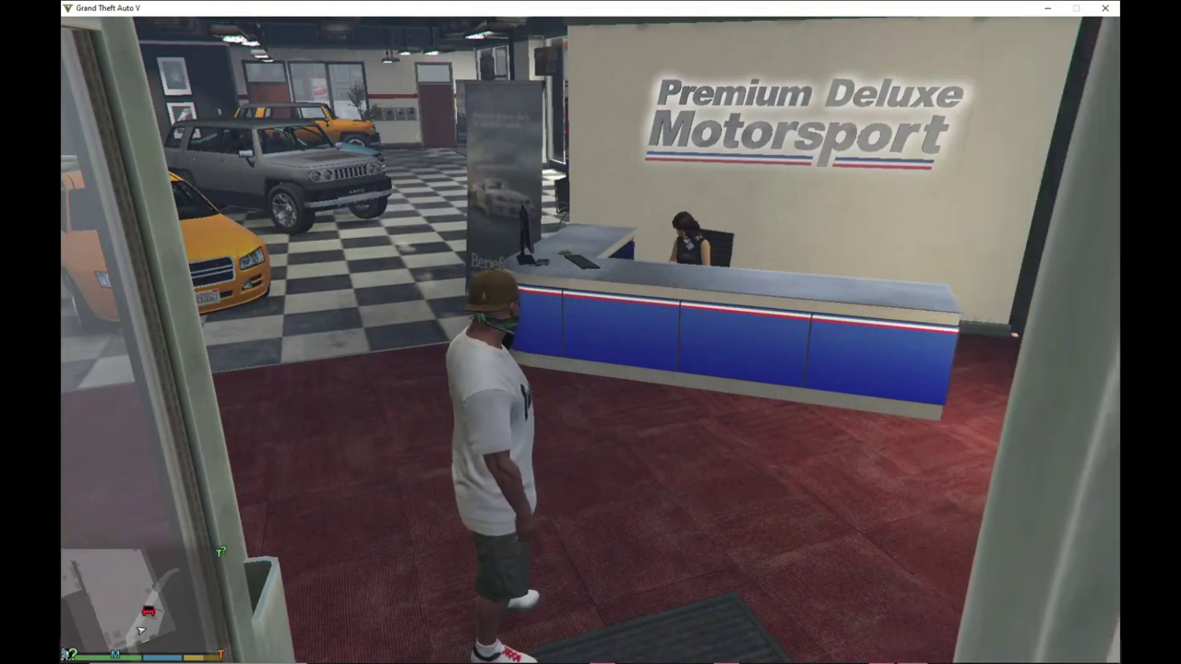
key(w)
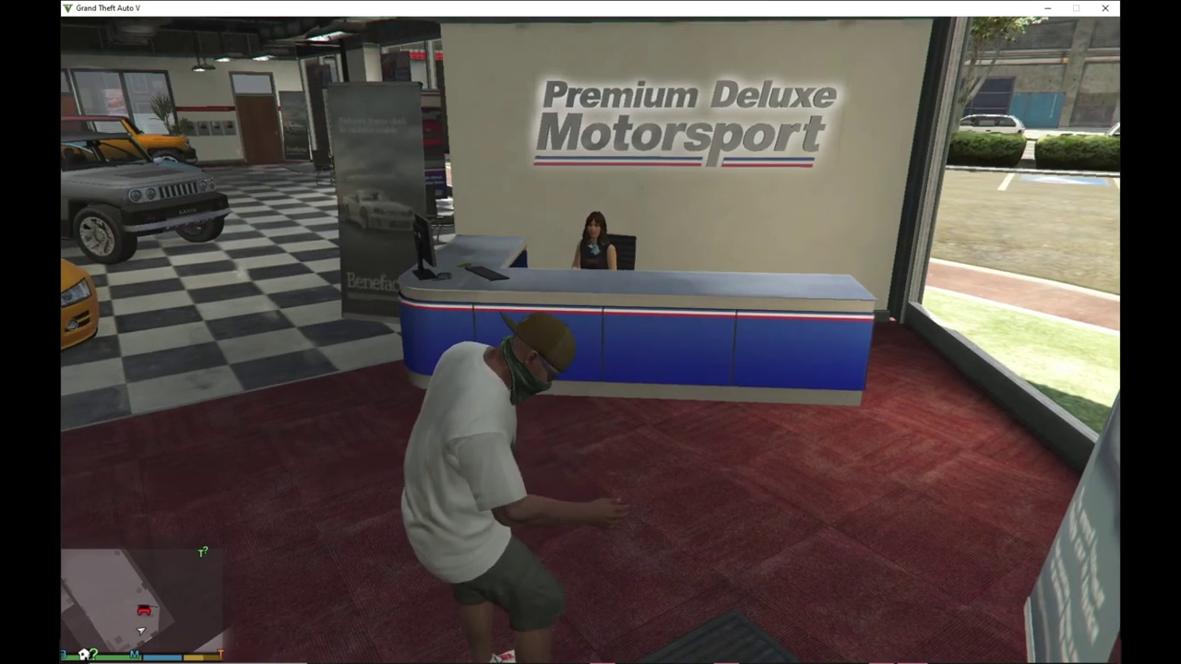
key(w)
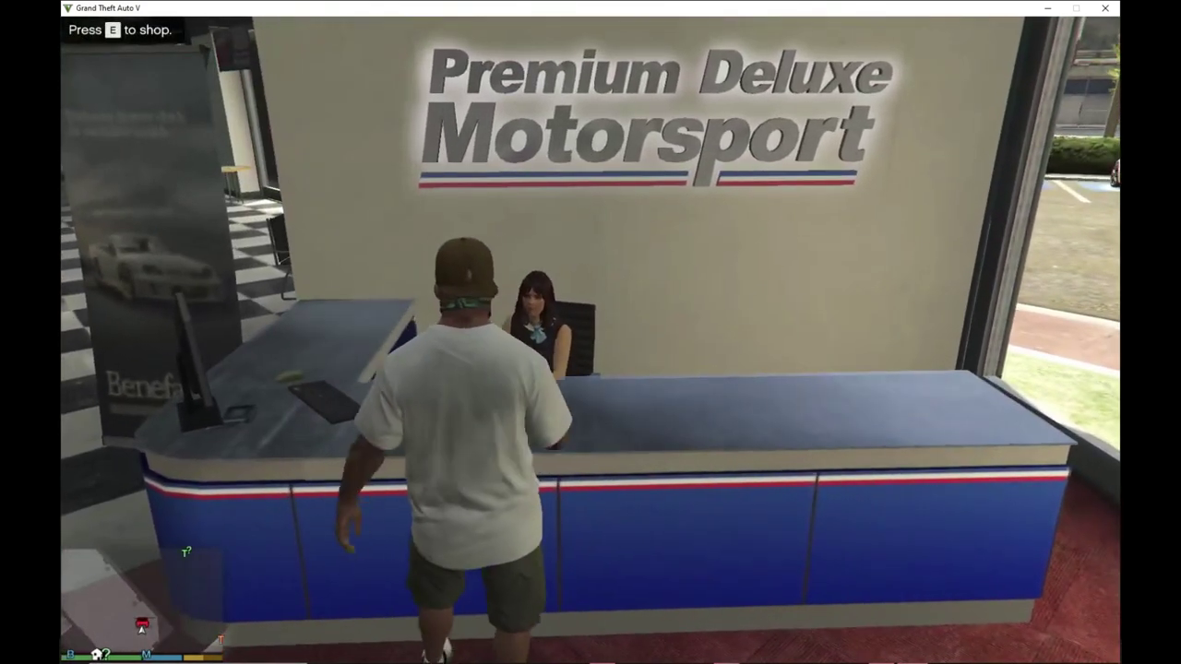
key(e)
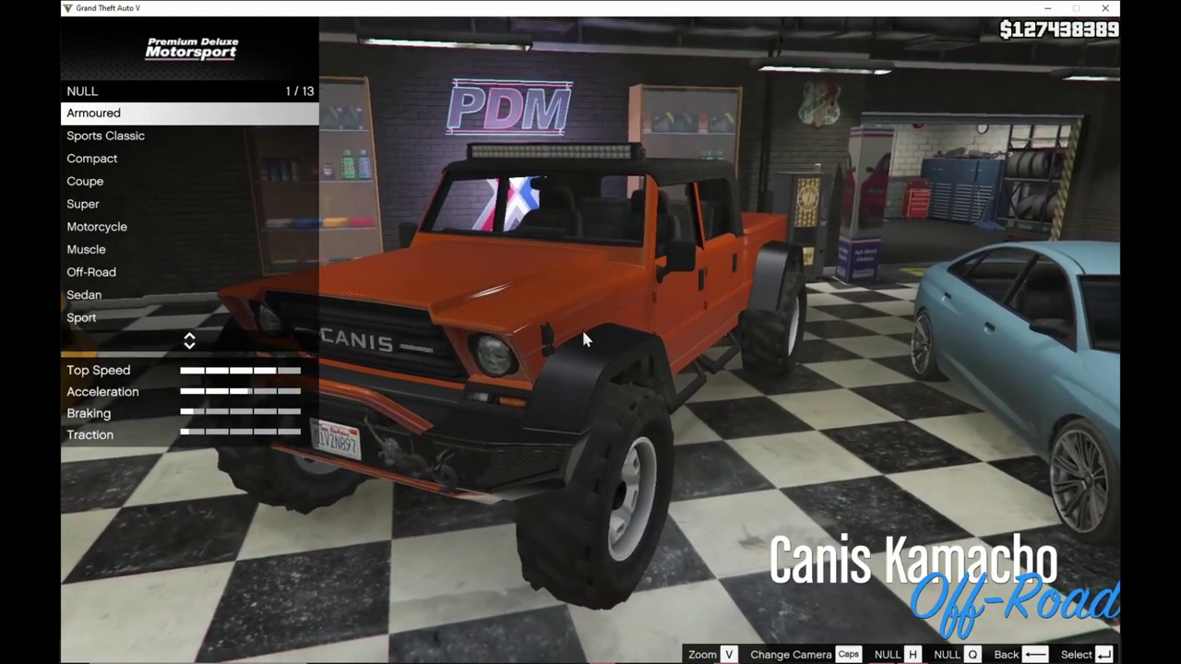
Open the Muscle category and select the Vapid Chino Custom's purchase order.
key(Down)
key(Down)
key(Down)
key(Down)
key(Down)
key(Down)
key(Down)
key(Down)
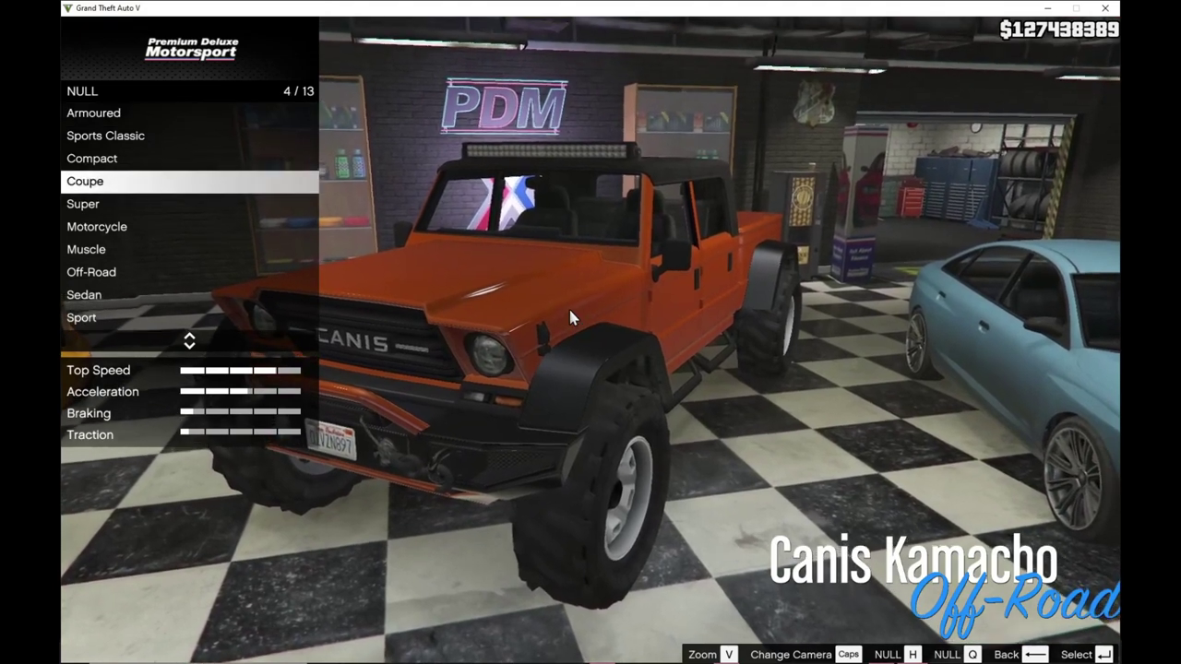
key(Down)
key(Down)
key(Down)
key(Down)
key(Down)
key(Down)
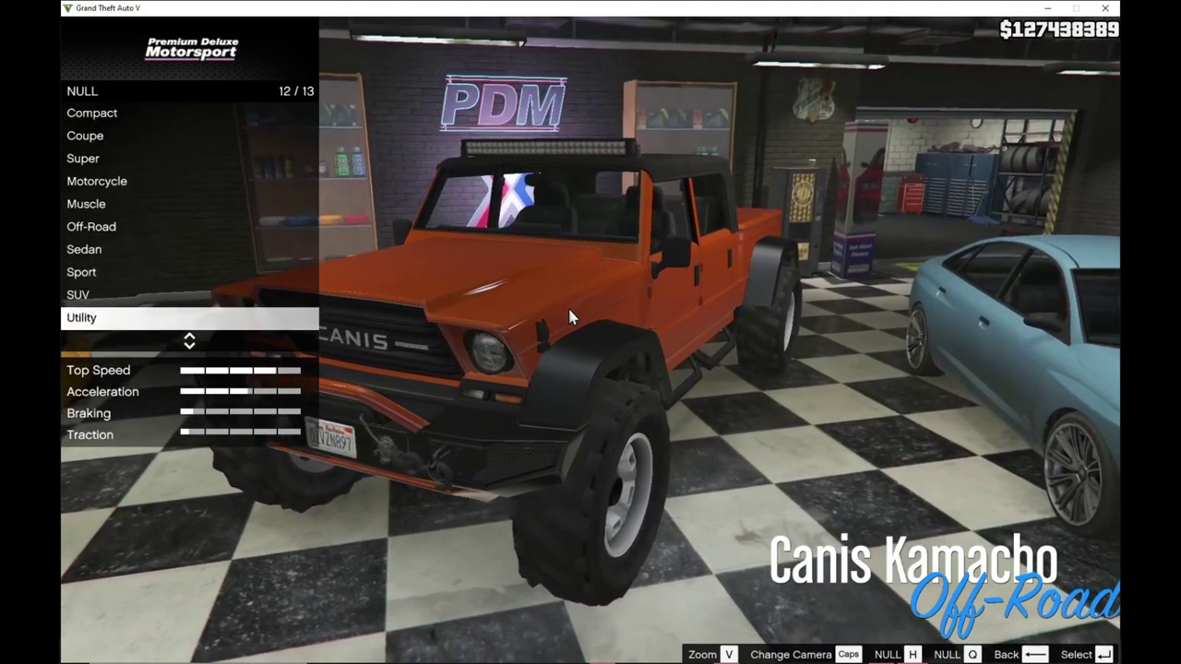
key(Down)
key(Down)
key(Down)
key(Down)
key(Down)
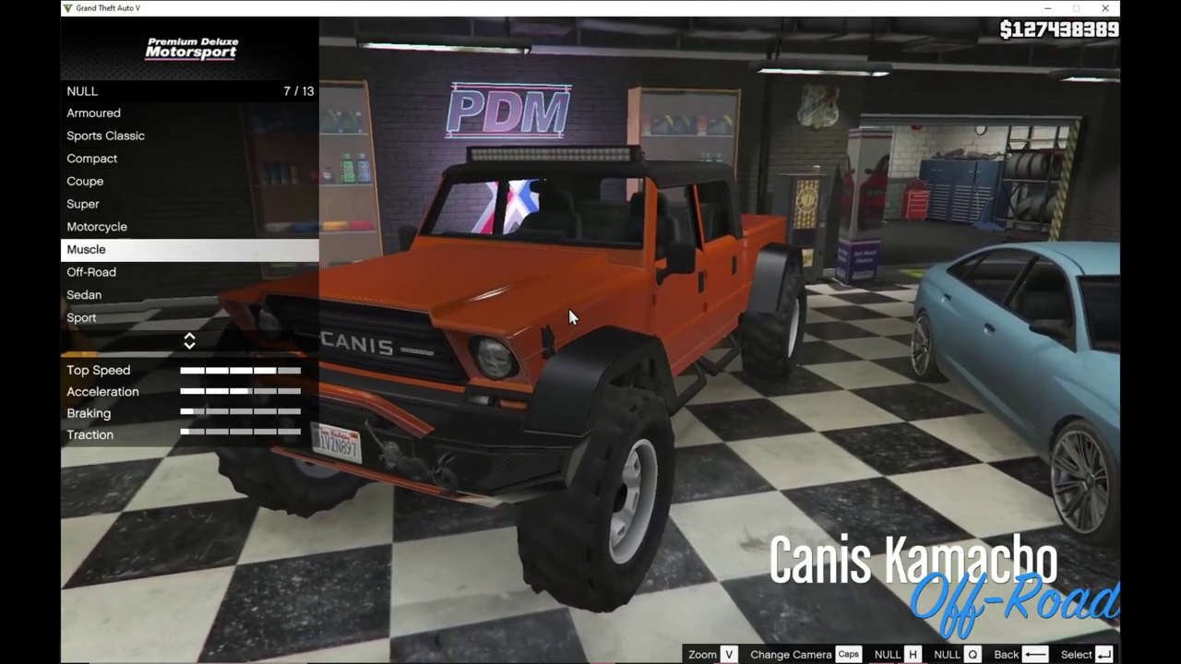
key(Return)
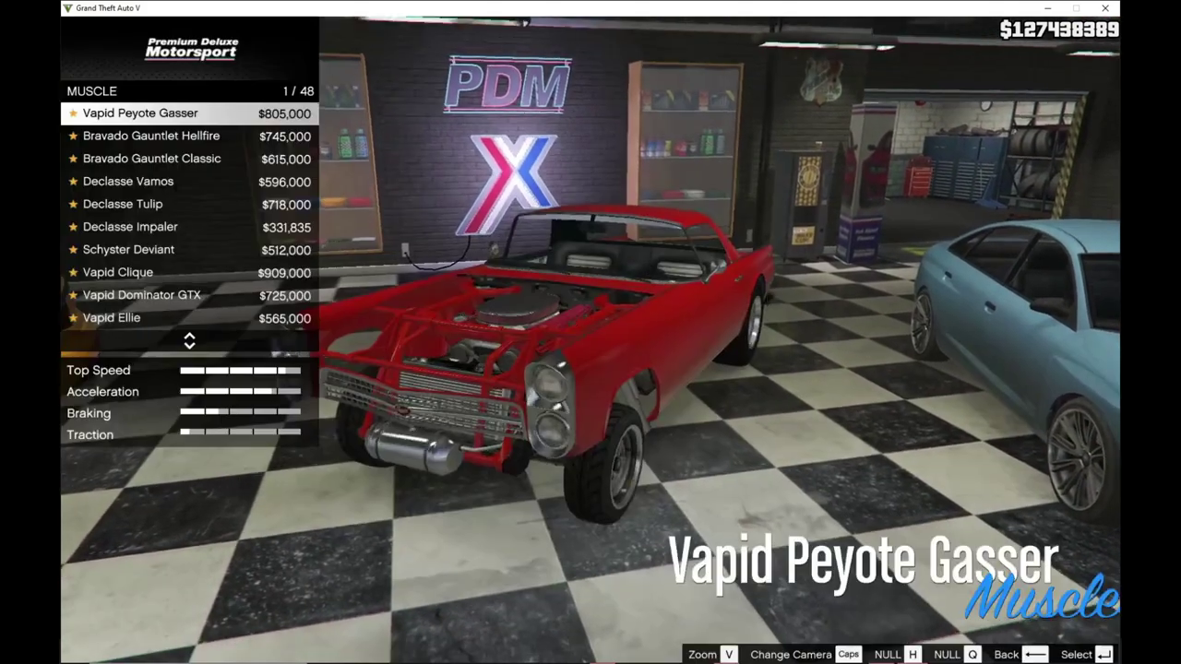
key(Down)
key(Down)
key(Down)
key(Down)
key(Down)
key(Down)
key(Down)
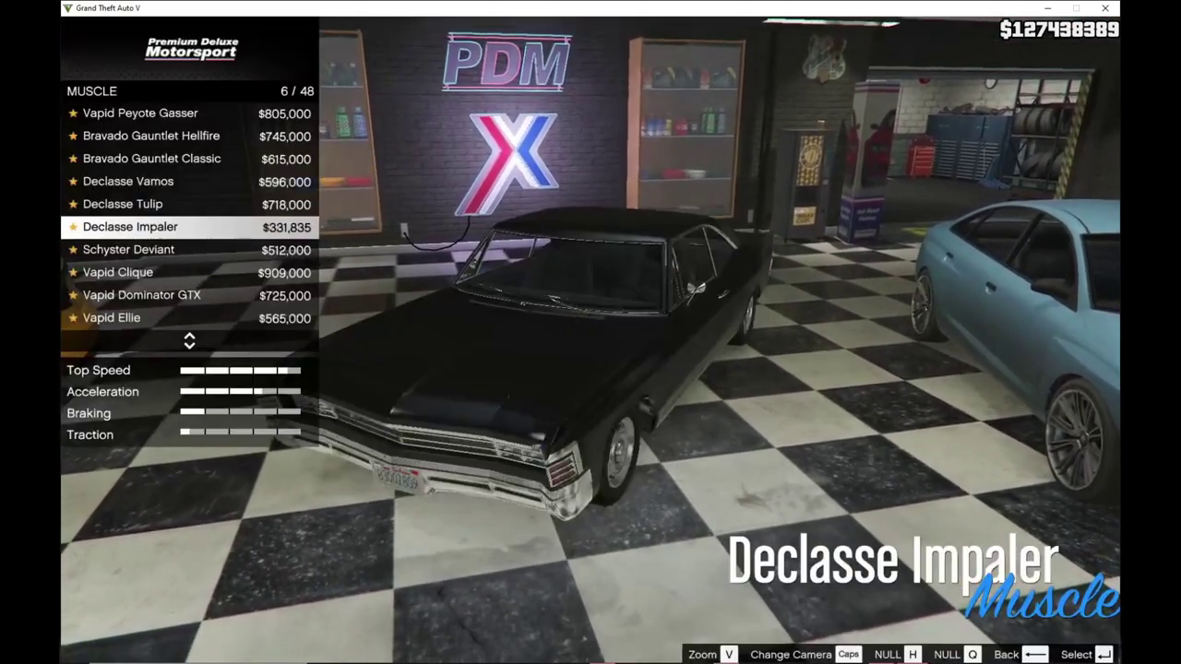
key(Down)
key(Down)
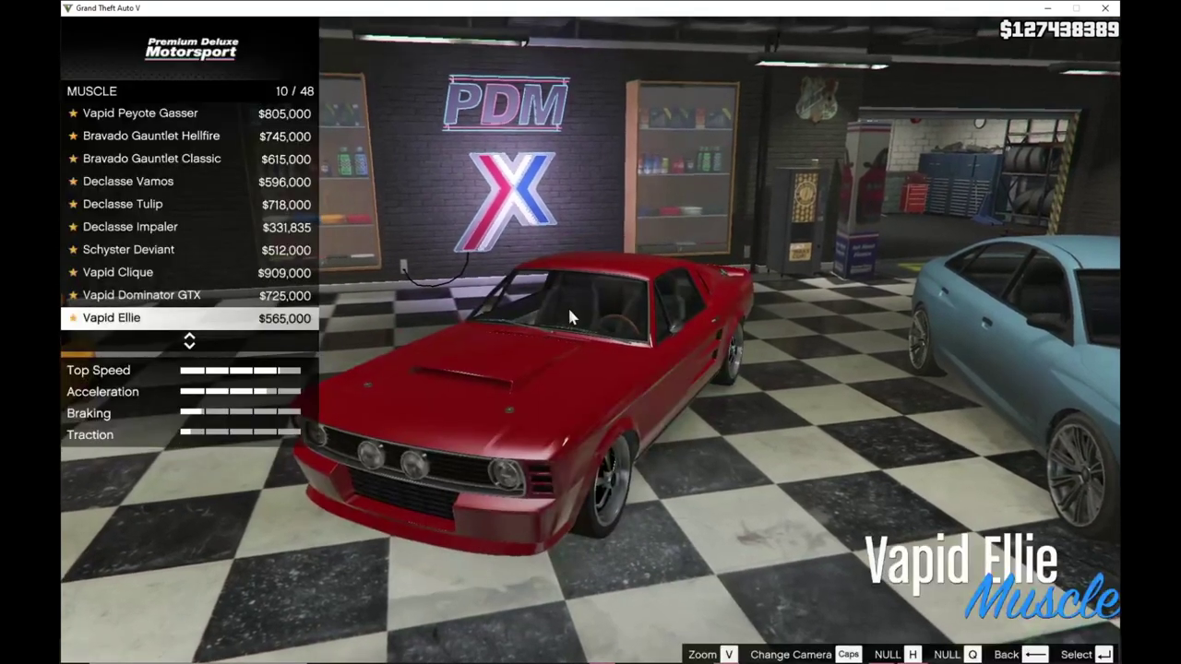
key(Down)
key(Down)
key(Down)
key(Down)
key(Down)
key(Down)
key(Down)
key(Down)
key(Down)
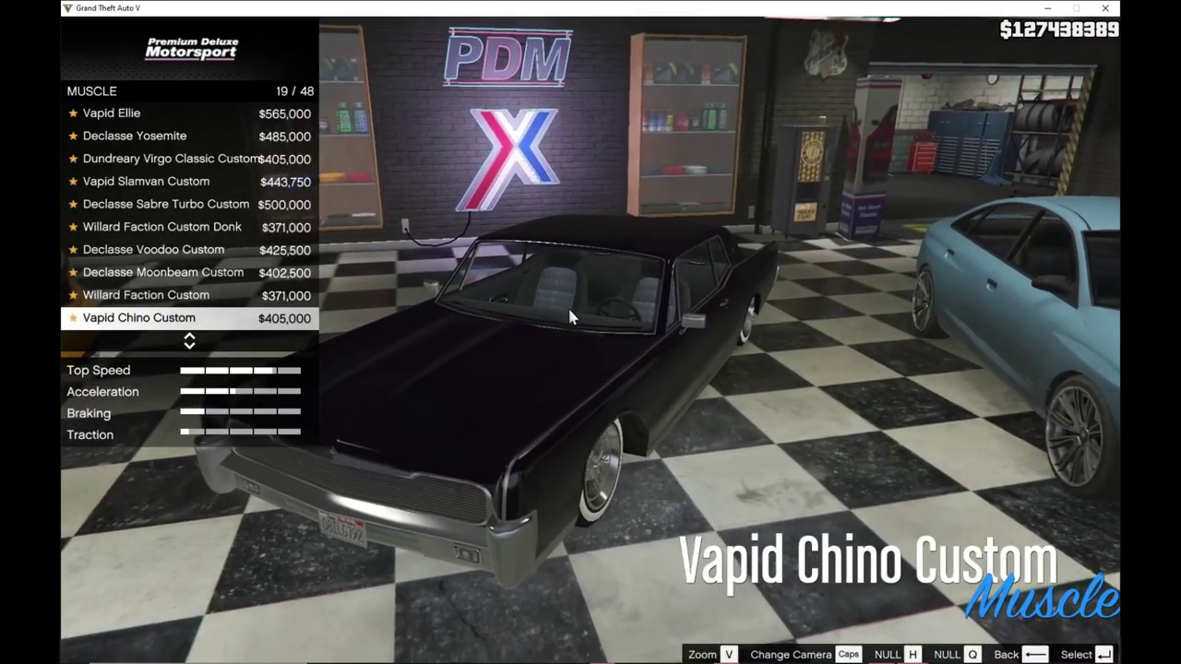
key(Return)
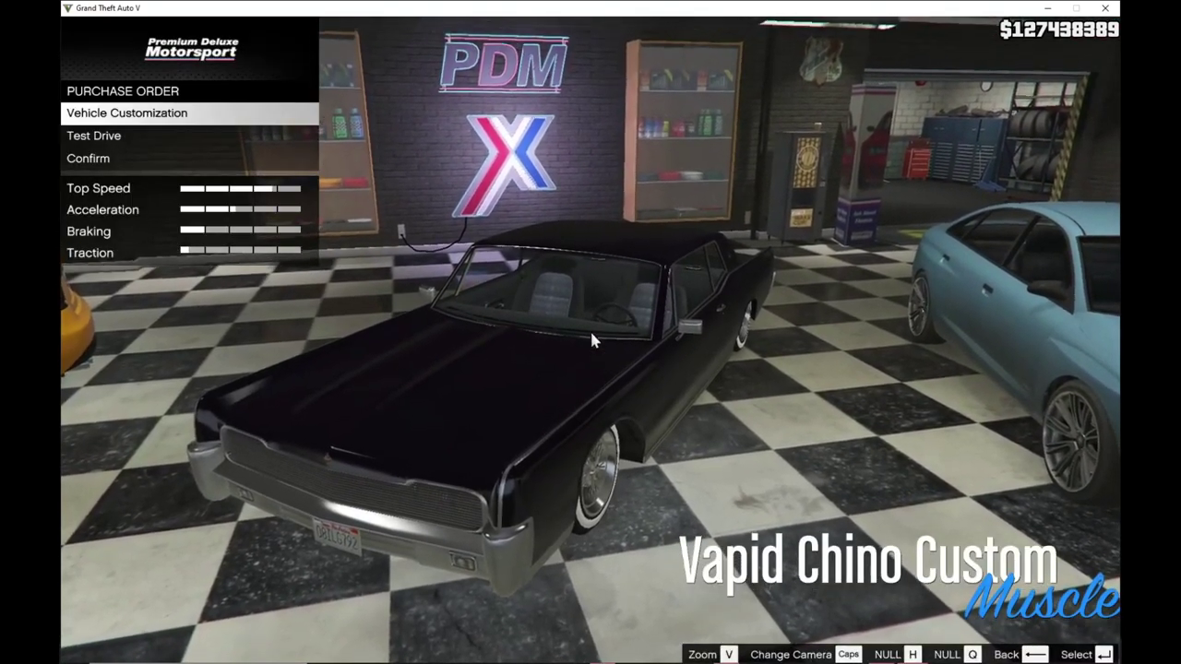
Browse the Vapid Chino Custom's customization options, then return to the purchase order.
key(Return)
key(Down)
key(Down)
key(Down)
key(Down)
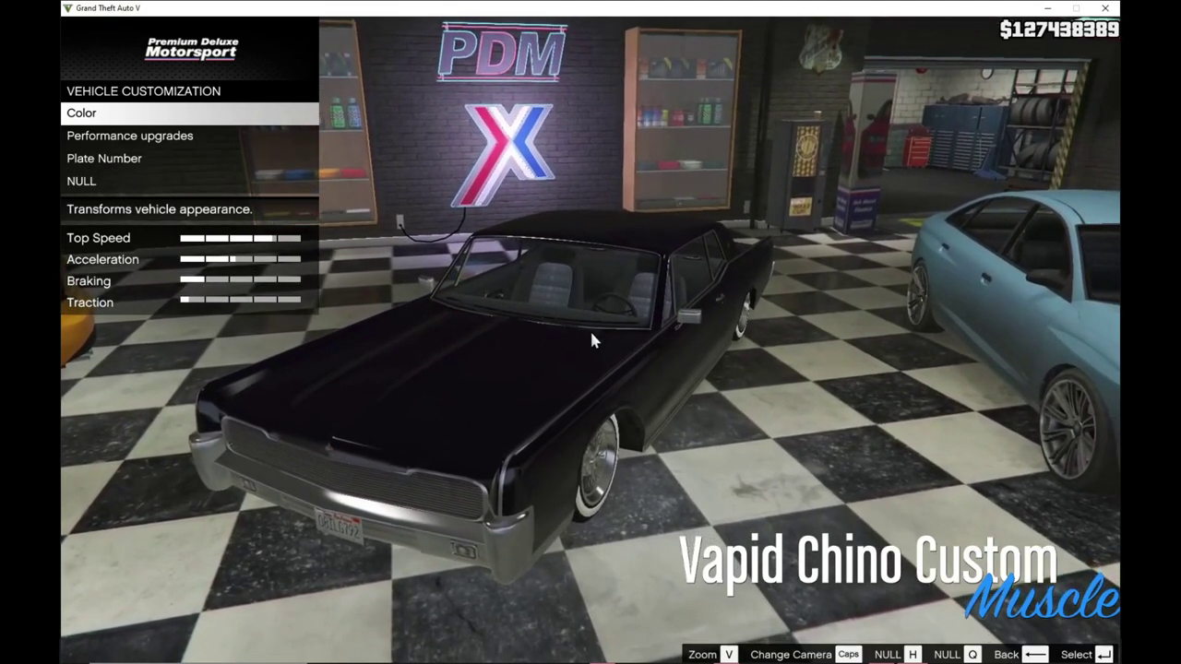
key(BackSpace)
Confirm buying the Vapid Chino Custom for $405,000.
key(Up)
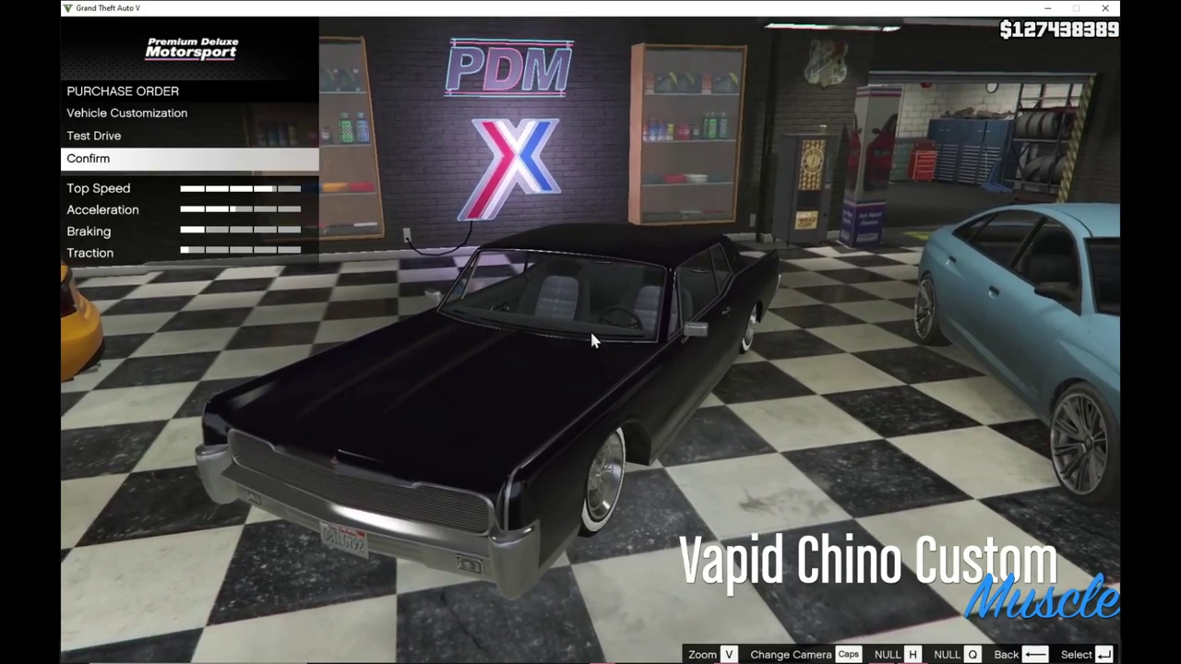
key(Up)
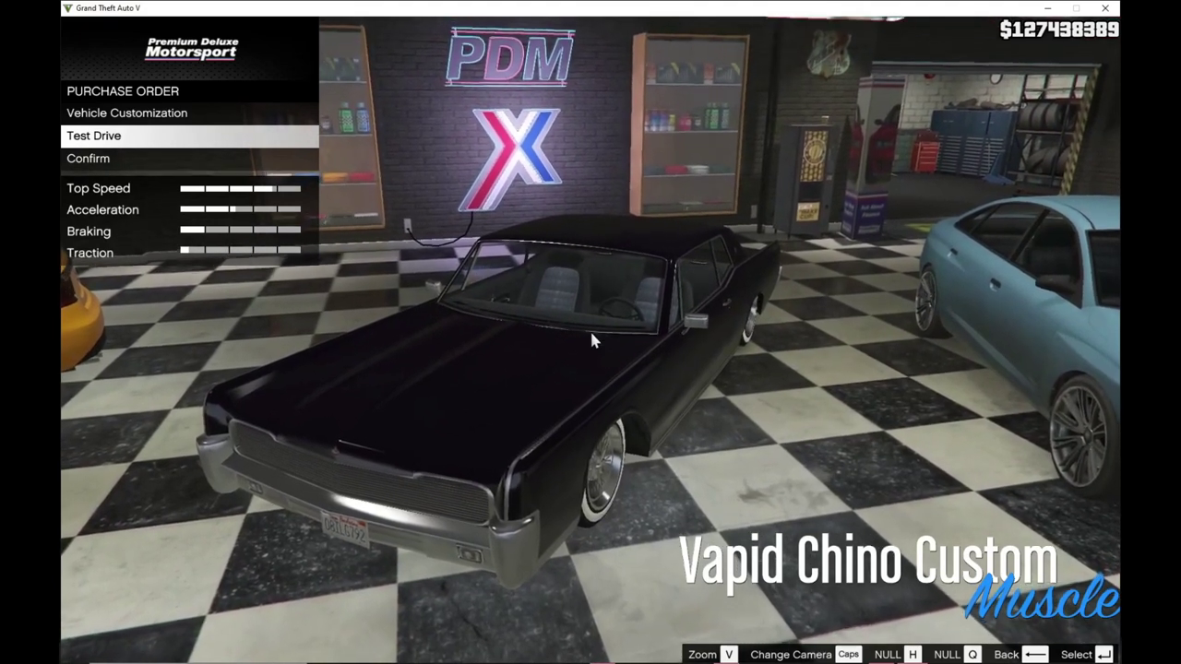
key(Down)
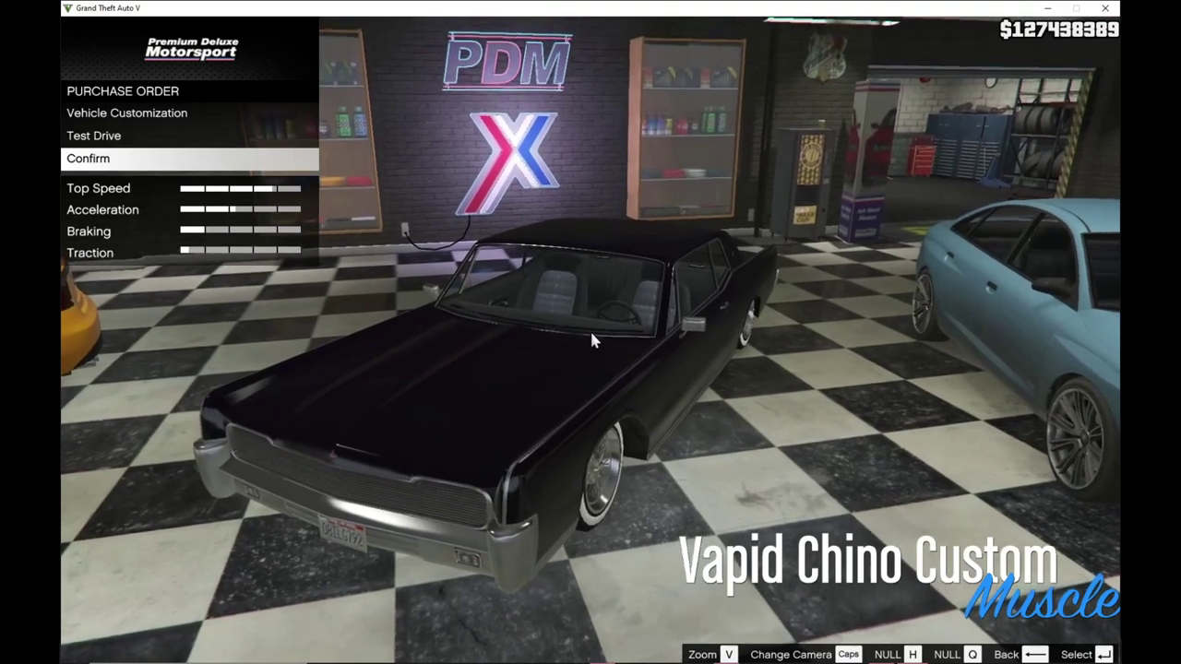
key(Return)
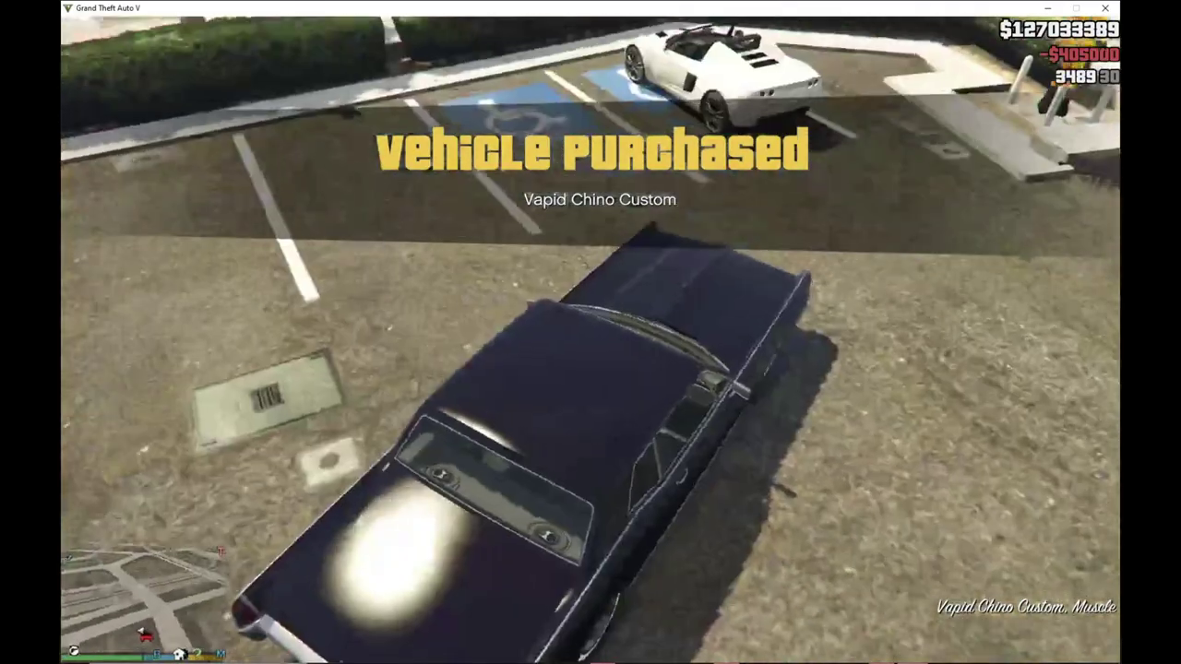
Drive the Vapid Chino Custom out of the lot, turn right, and continue down the street.
key(w)
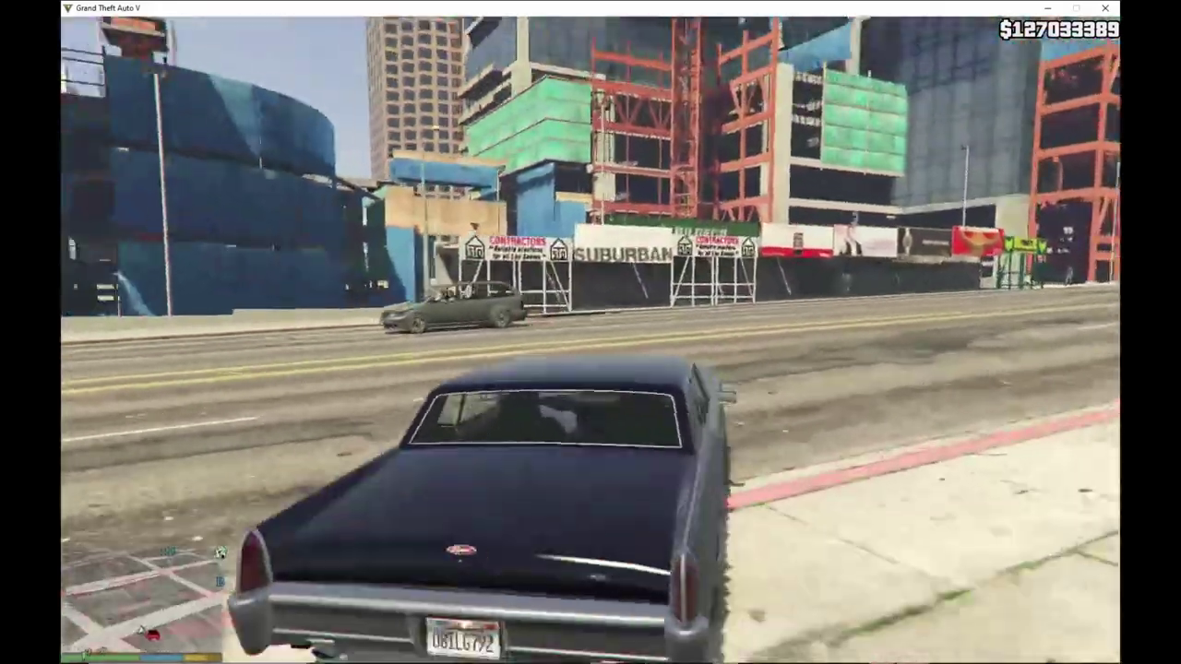
key(d)
key(w)
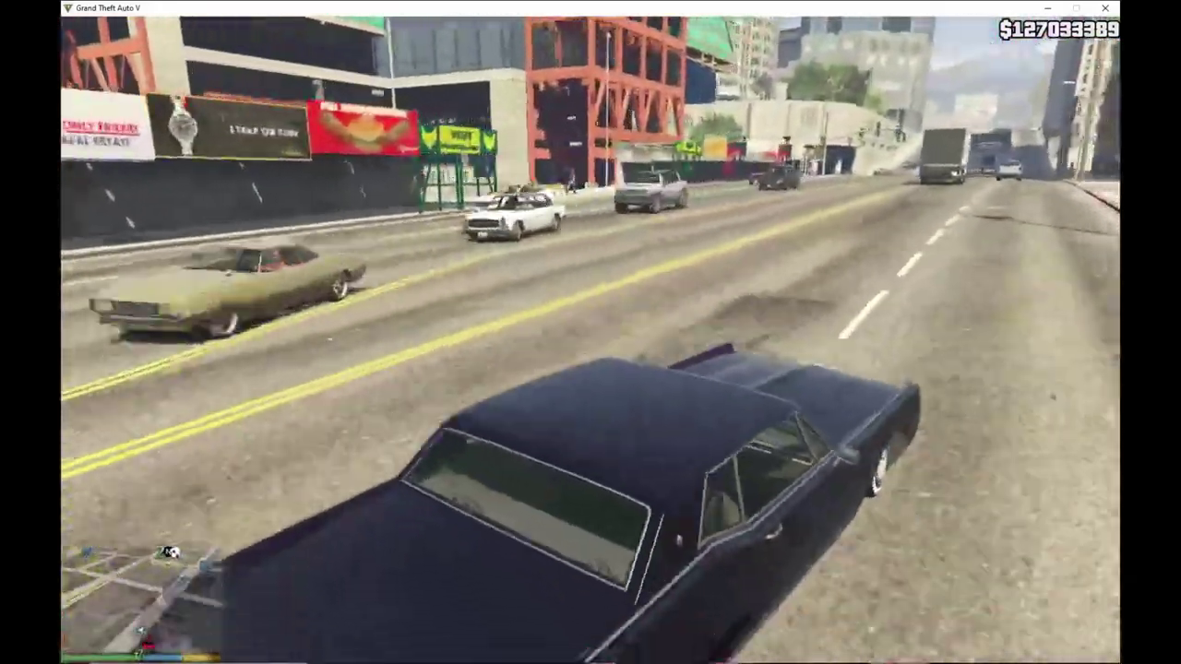
key(w)
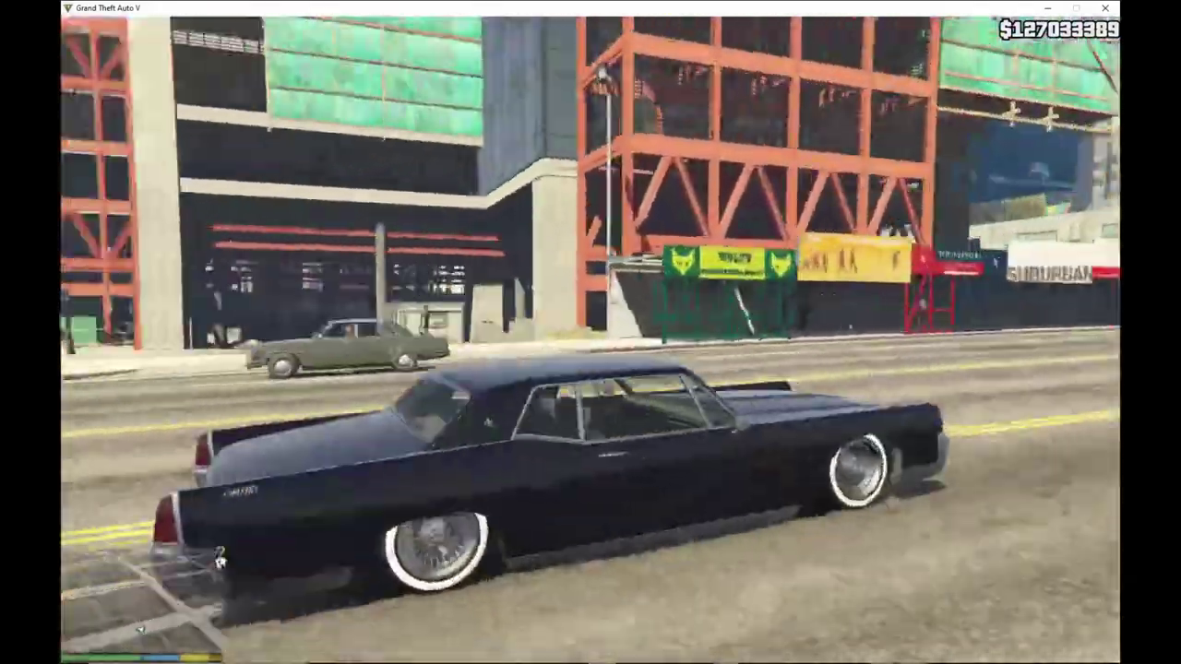